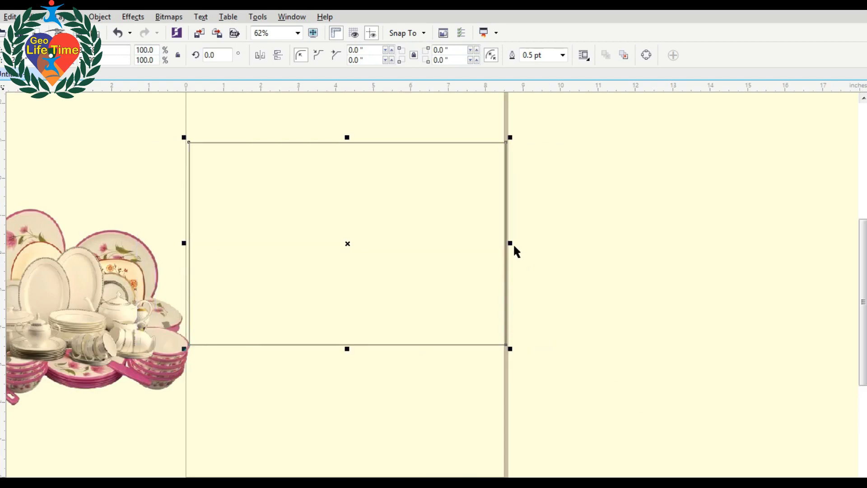
Narrow the card rectangle from its right side to 93.9% width.
drag(509, 243, 487, 243)
click(554, 257)
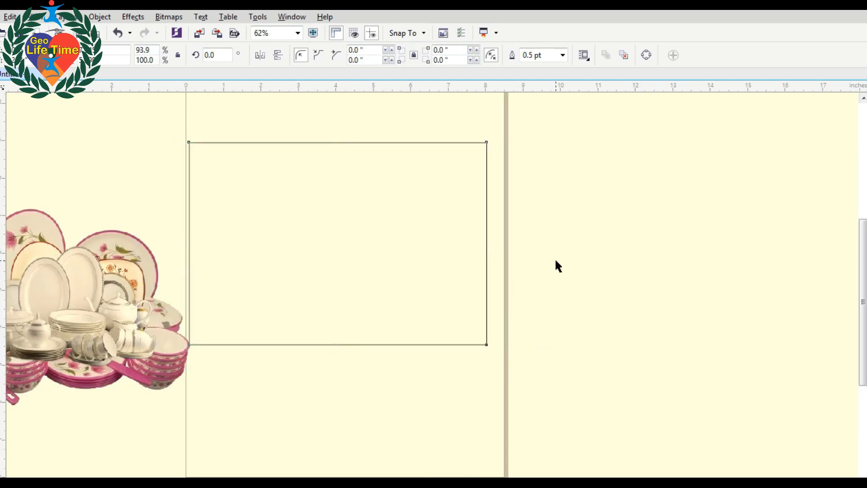
scroll(554, 258, down, 1)
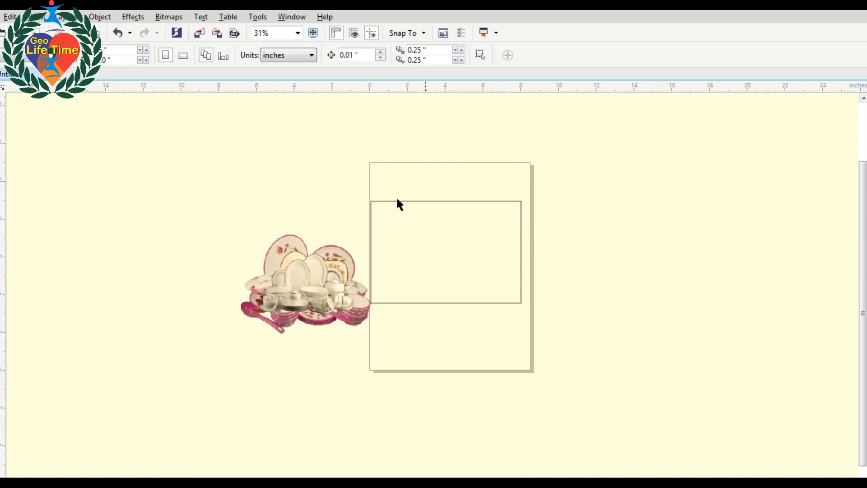
key(z)
drag(331, 170, 584, 338)
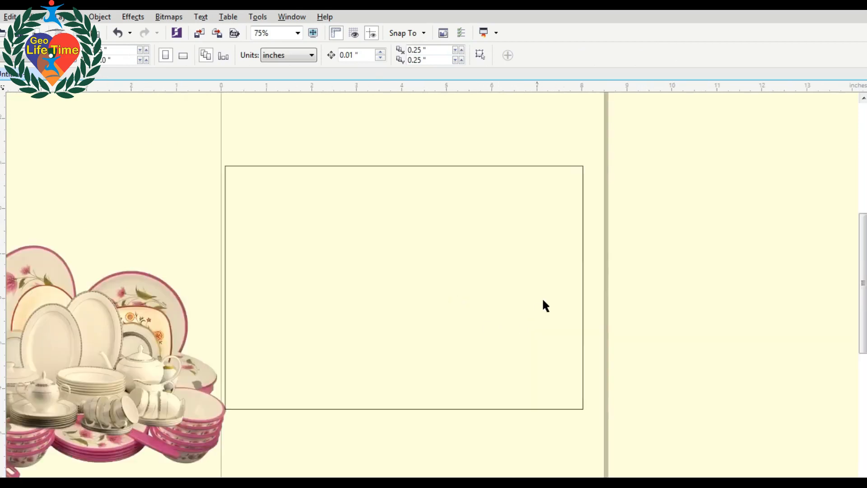
Nudge the rectangle right and scale a smaller copy inside it to 87.2% by 92.8%.
click(455, 228)
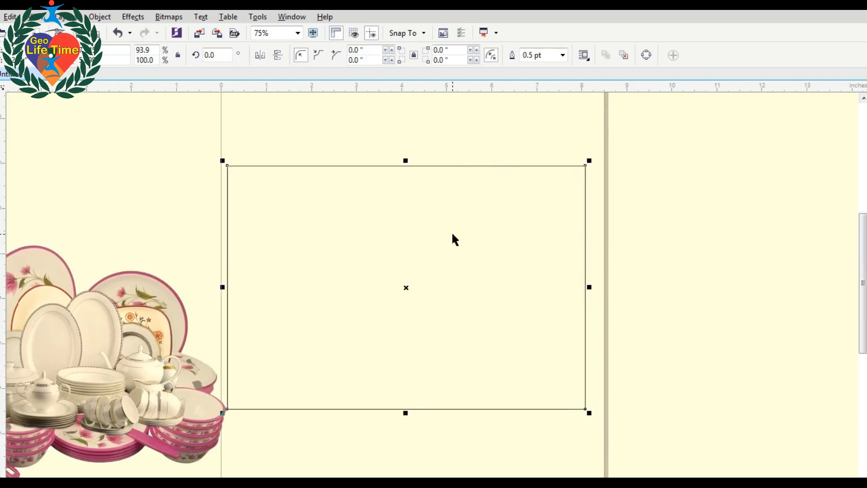
key(Right)
key(Right)
key(Right)
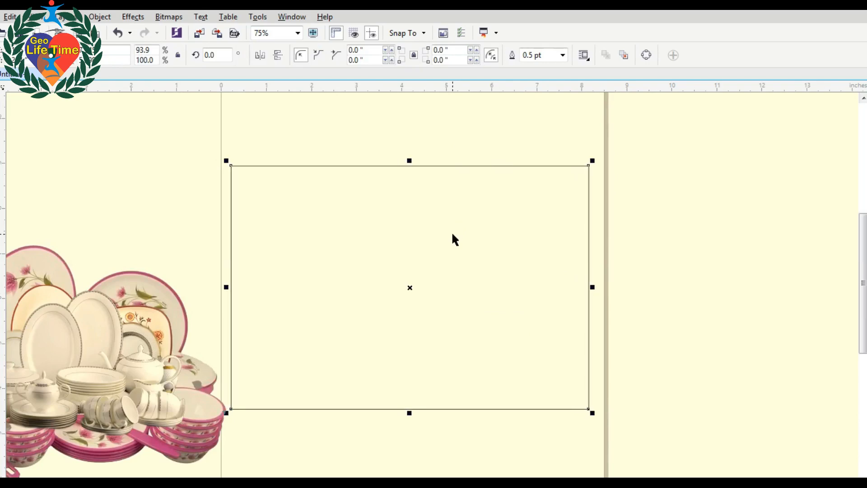
drag(594, 411, 592, 398)
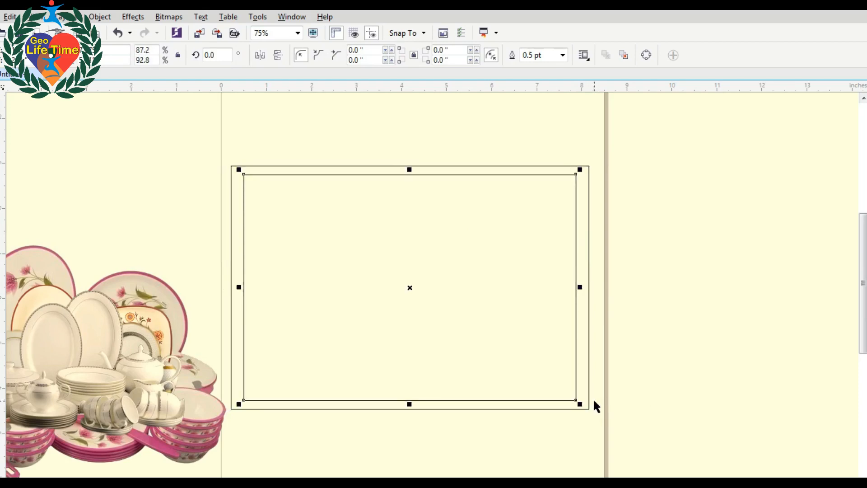
Widen the inner rectangle toward the right.
click(386, 435)
click(577, 311)
drag(580, 287, 590, 287)
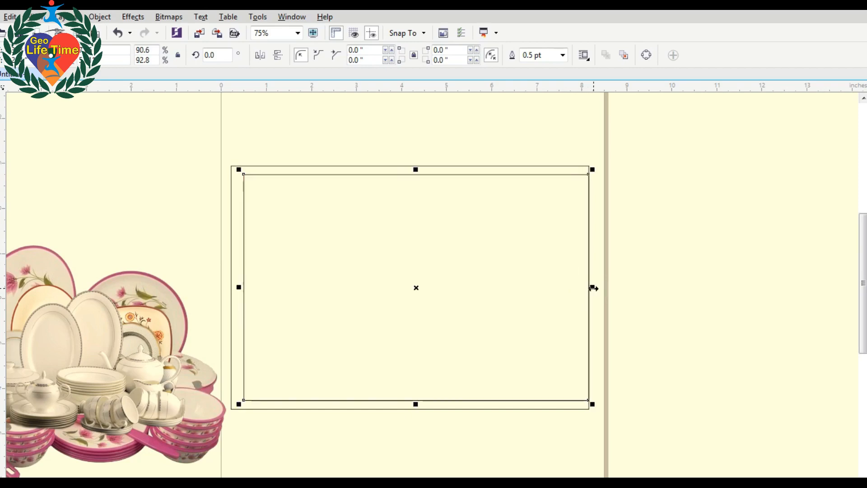
Centre the inner rectangle horizontally within the outer one.
shift+click(485, 167)
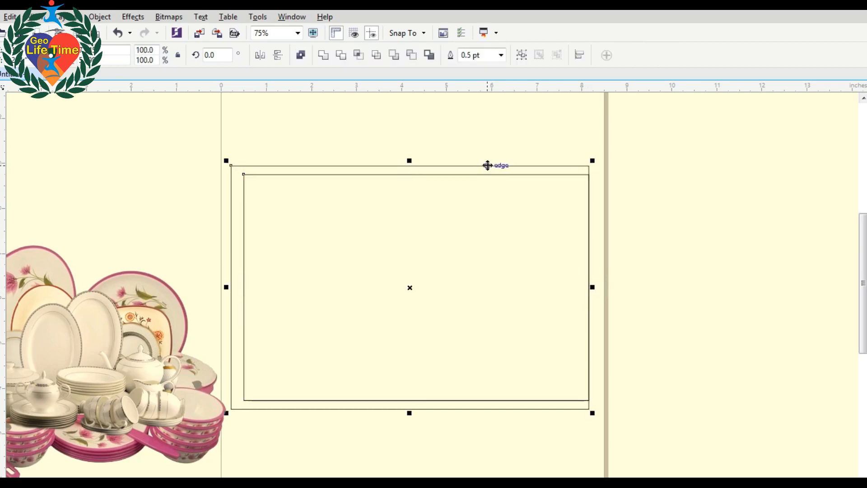
key(c)
click(666, 246)
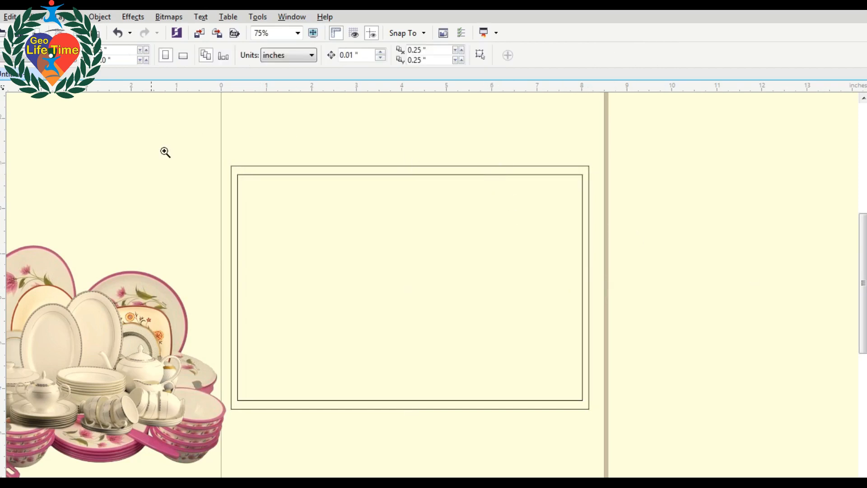
drag(152, 121, 670, 453)
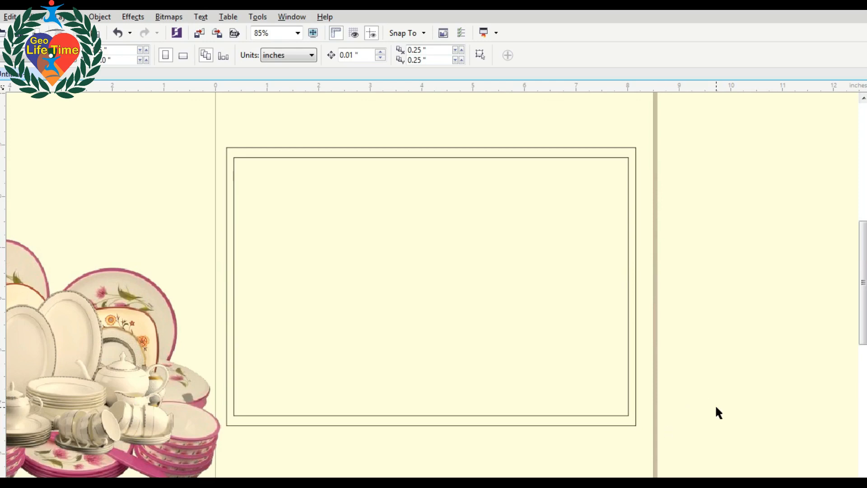
scroll(704, 348, up, 1)
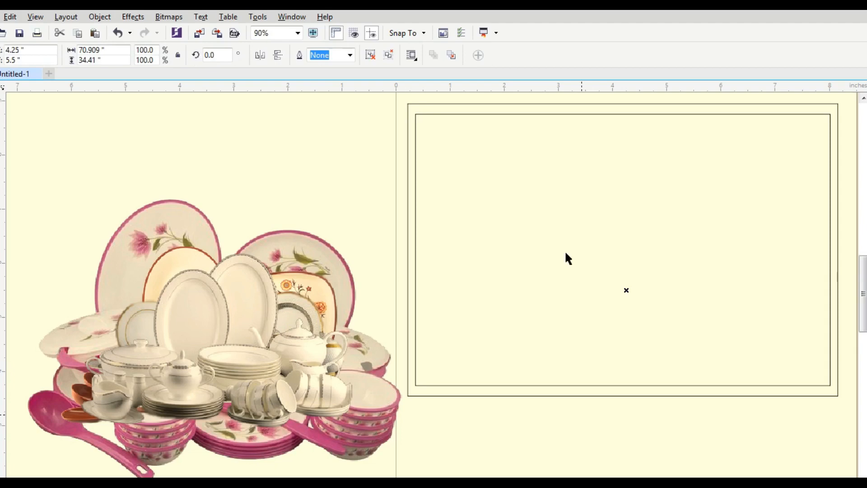
Scale the block of Urdu text lines down to 5%.
key(F4)
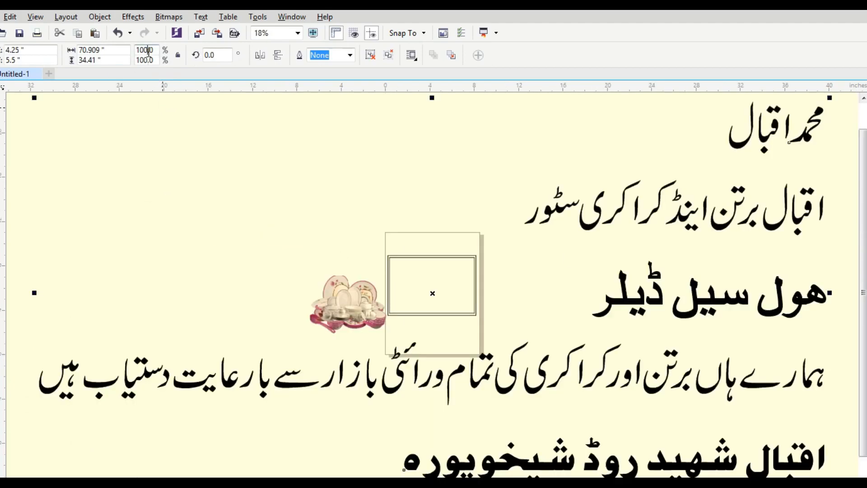
double_click(148, 51)
text(5)
key(Return)
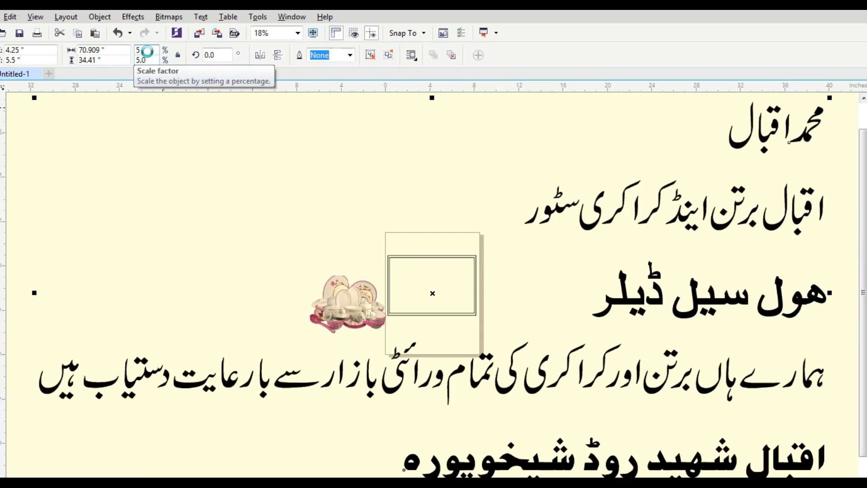
Move the shrunken Urdu text off the page to the right and zoom in on it.
scroll(693, 315, up, 2)
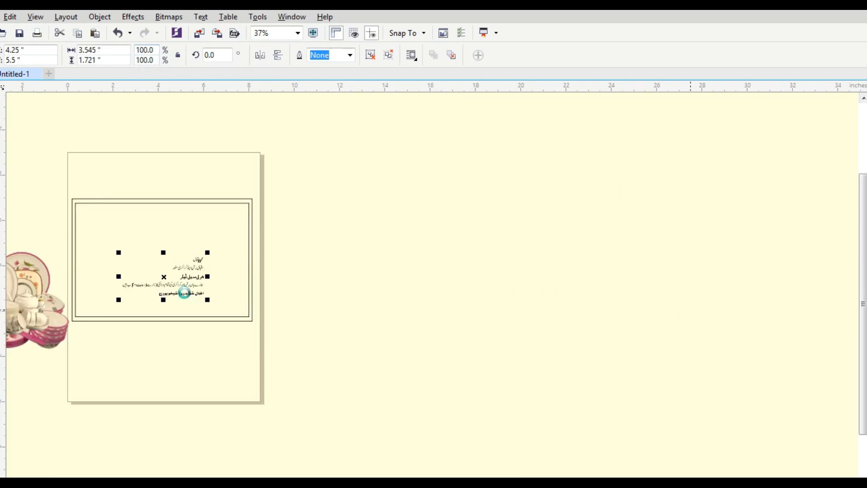
drag(173, 277, 401, 278)
key(z)
drag(308, 237, 457, 324)
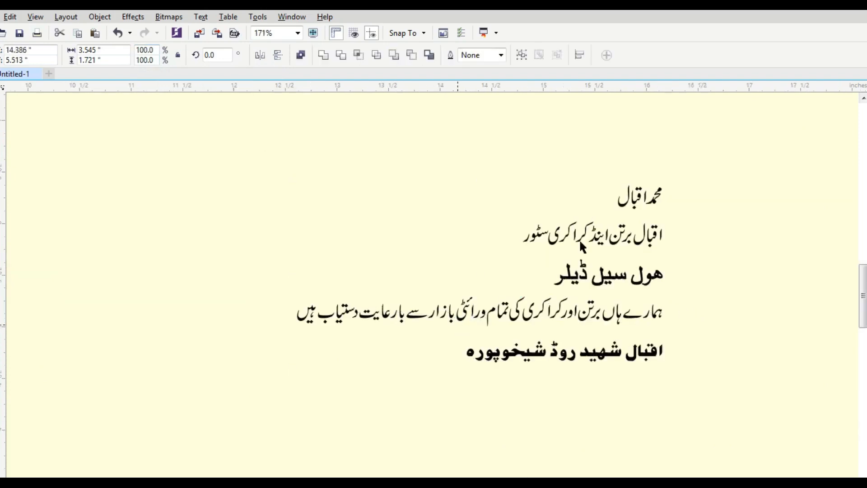
key(z)
drag(316, 165, 788, 403)
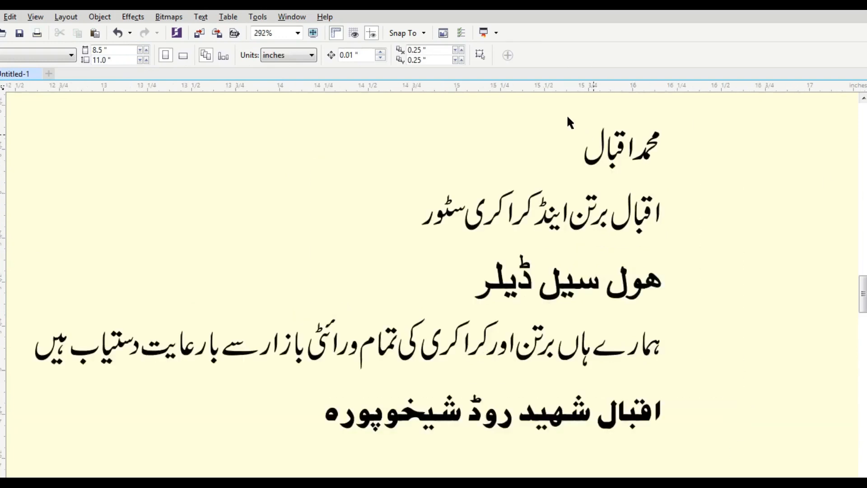
Marquee-select the pieces of the top line, the word ڈیلر and the third line.
drag(556, 107, 732, 185)
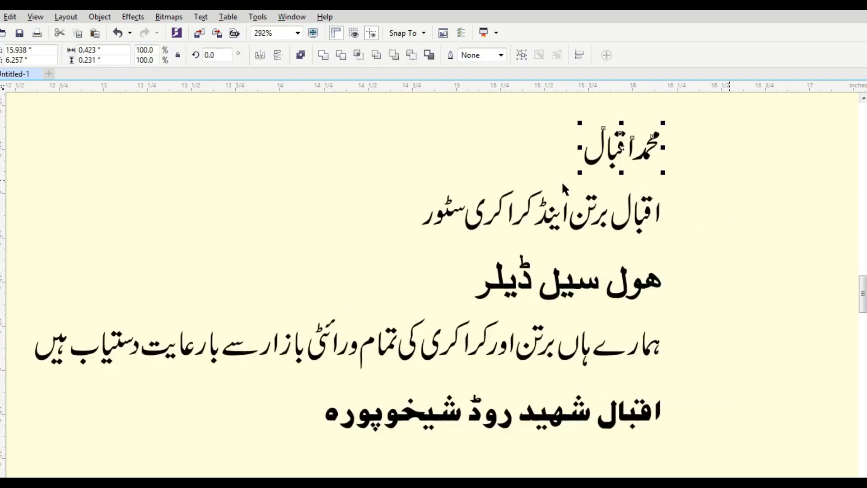
drag(435, 233, 546, 302)
drag(683, 244, 592, 311)
drag(635, 244, 525, 312)
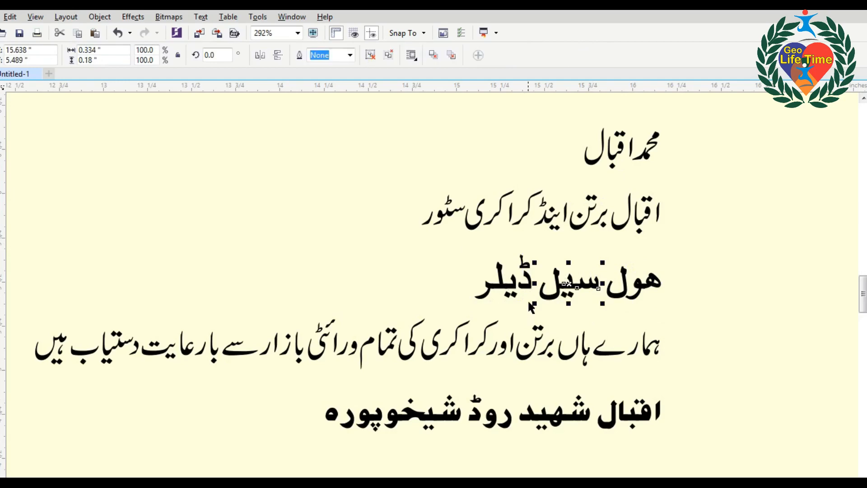
click(701, 309)
Group the fourth and last Urdu lines into single objects with Ctrl+G.
drag(701, 309, 29, 390)
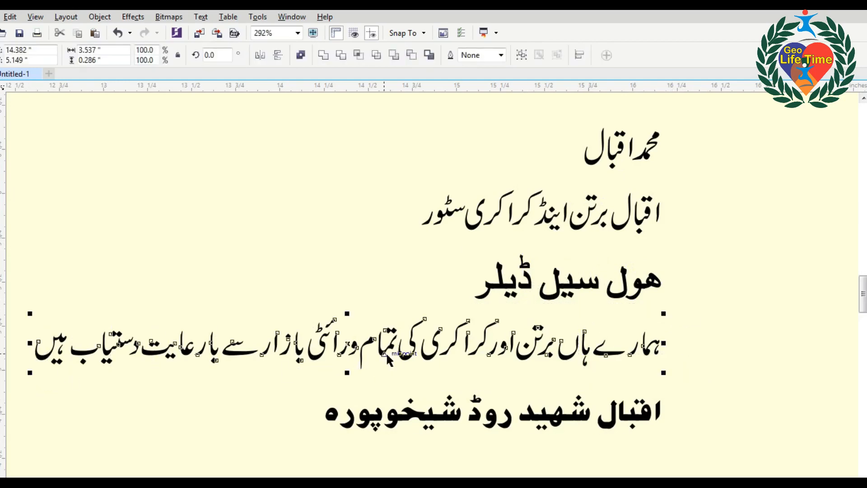
key(ctrl+g)
drag(704, 480, 276, 366)
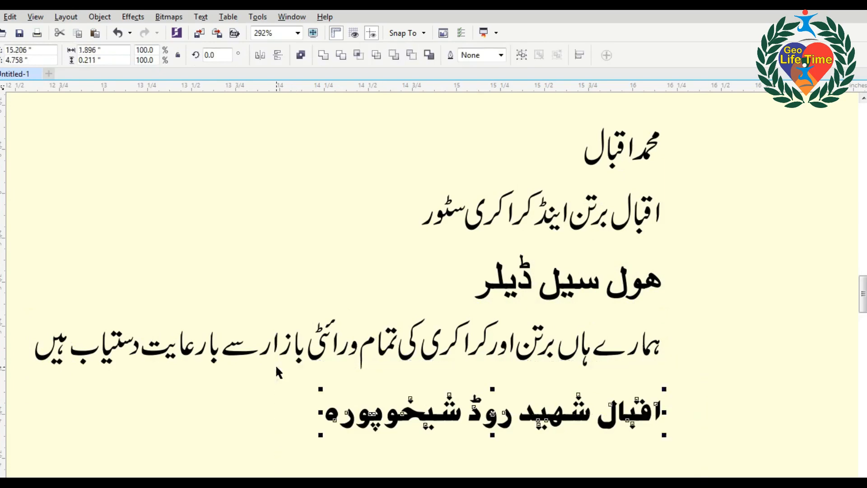
key(ctrl+g)
drag(677, 112, 561, 179)
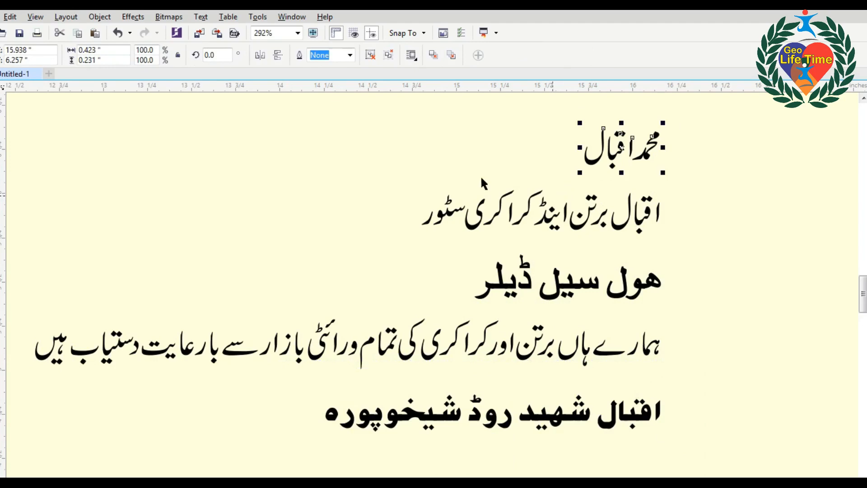
click(697, 224)
key(F2)
drag(412, 156, 699, 267)
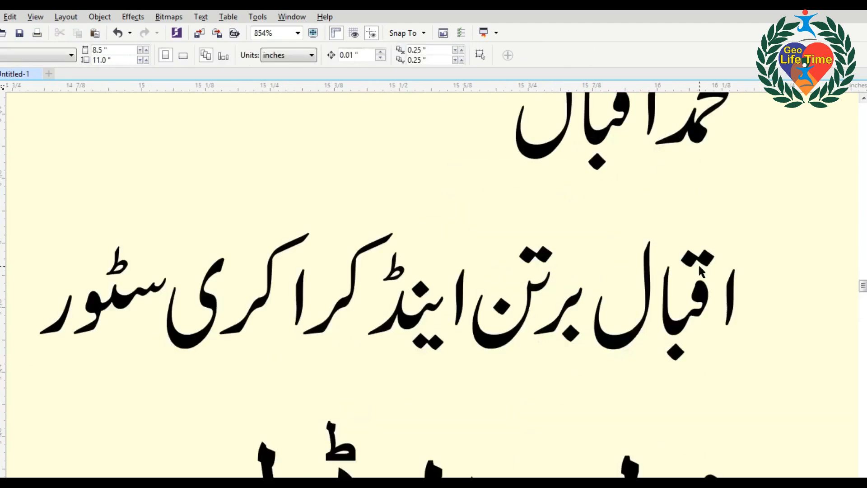
Close the gaps between the store-name line's letters by moving the alif, laam and raa strokes.
key(F2)
drag(313, 180, 769, 392)
click(784, 312)
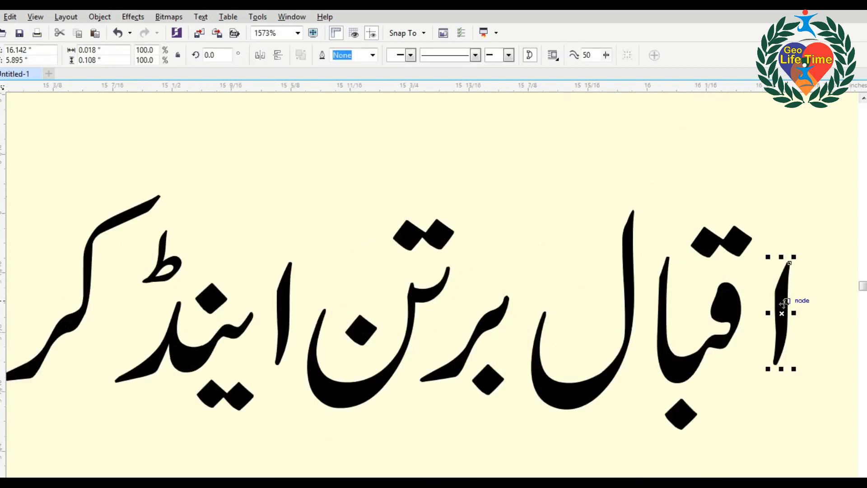
drag(783, 311, 746, 323)
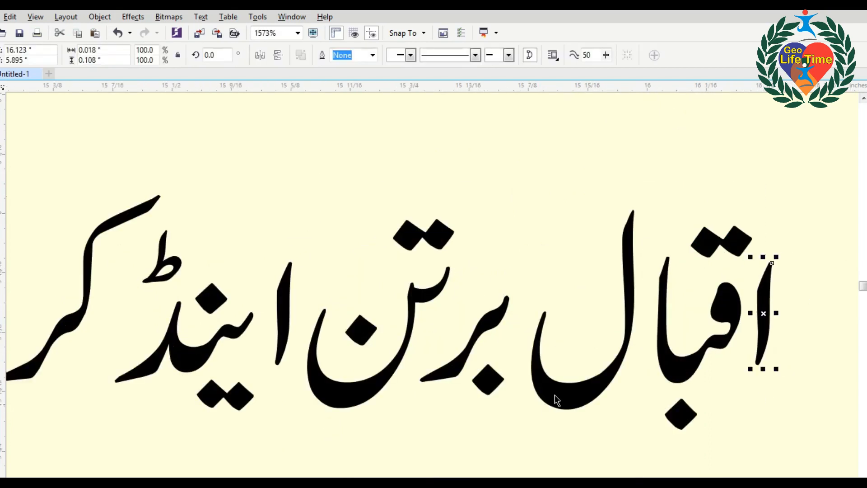
drag(557, 401, 575, 398)
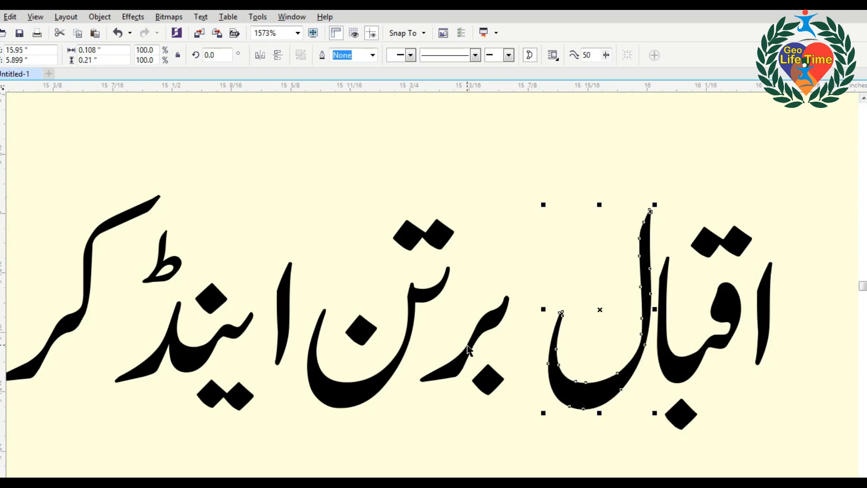
click(487, 382)
drag(487, 381, 472, 381)
click(297, 320)
drag(283, 316, 273, 318)
Shrink and group the word اینڈ and place it above the letters تن.
click(284, 307)
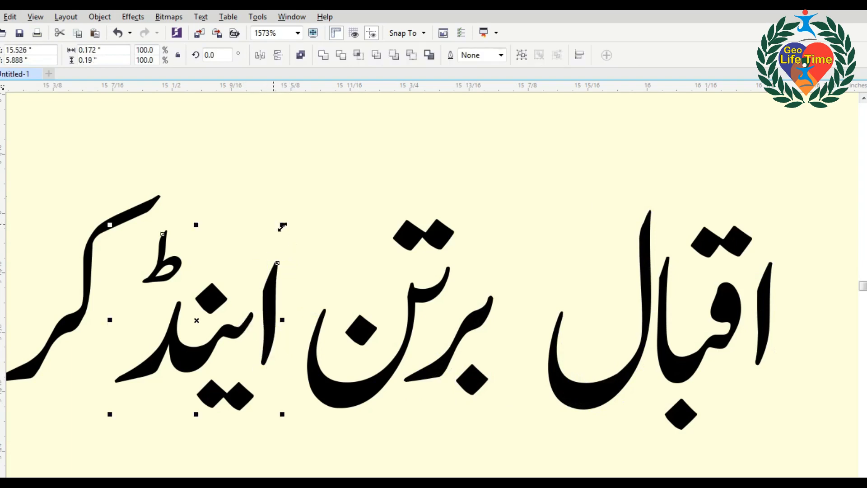
drag(283, 227, 238, 273)
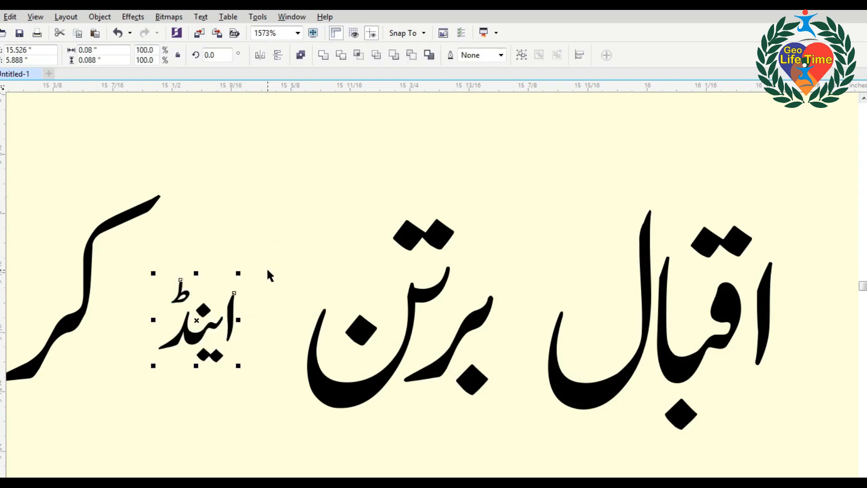
key(ctrl+g)
drag(224, 321, 379, 271)
scroll(522, 262, down, 3)
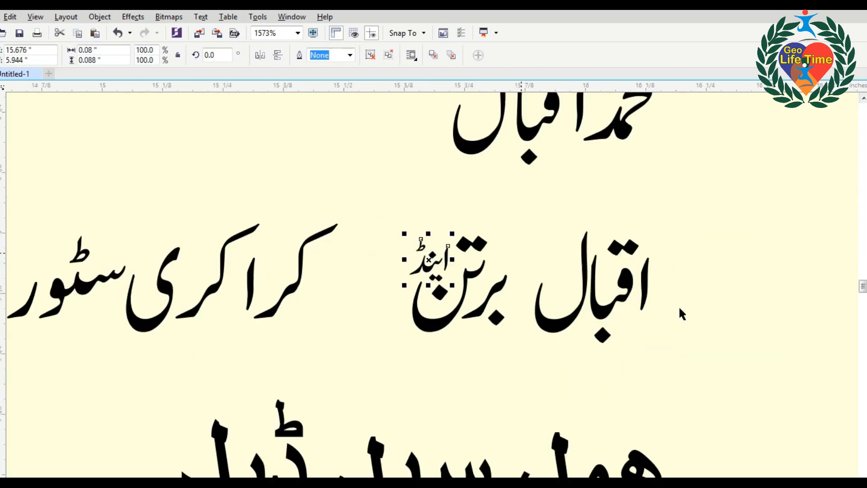
scroll(283, 283, down, 2)
drag(221, 240, 526, 352)
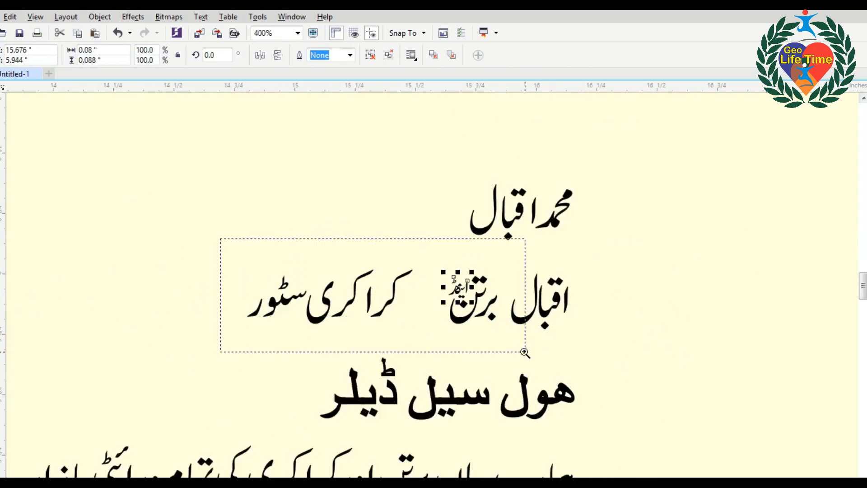
Join the strokes into کراکری سٹور and shift those words to the right.
click(478, 319)
drag(423, 308, 454, 294)
drag(356, 321, 405, 321)
drag(312, 316, 365, 316)
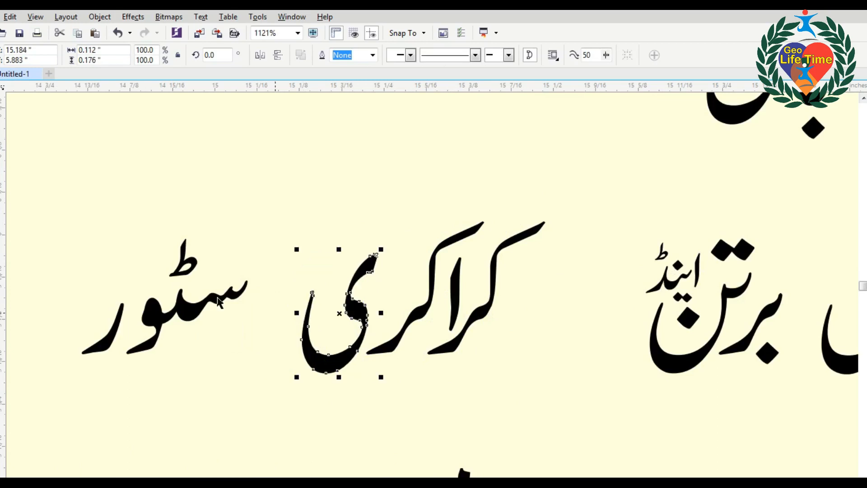
mouse_move(219, 295)
mouse_down()
mouse_move(284, 289)
mouse_move(279, 293)
mouse_up()
drag(142, 340, 177, 338)
drag(121, 165, 555, 416)
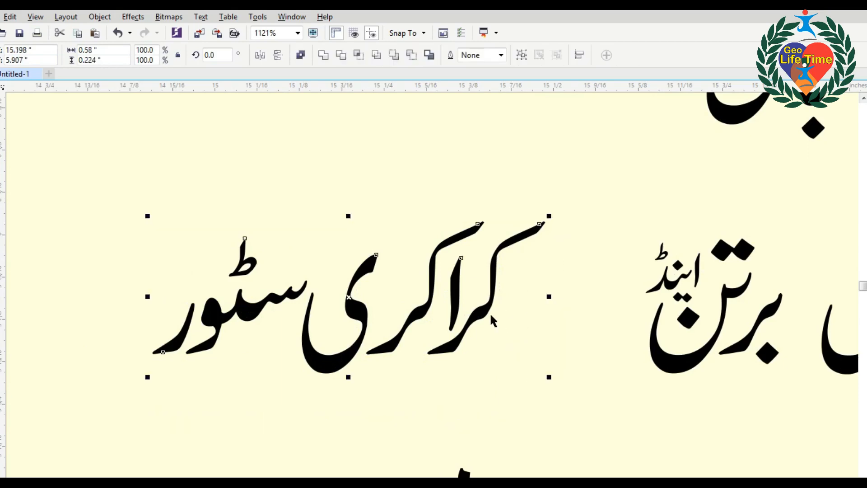
drag(489, 312, 619, 354)
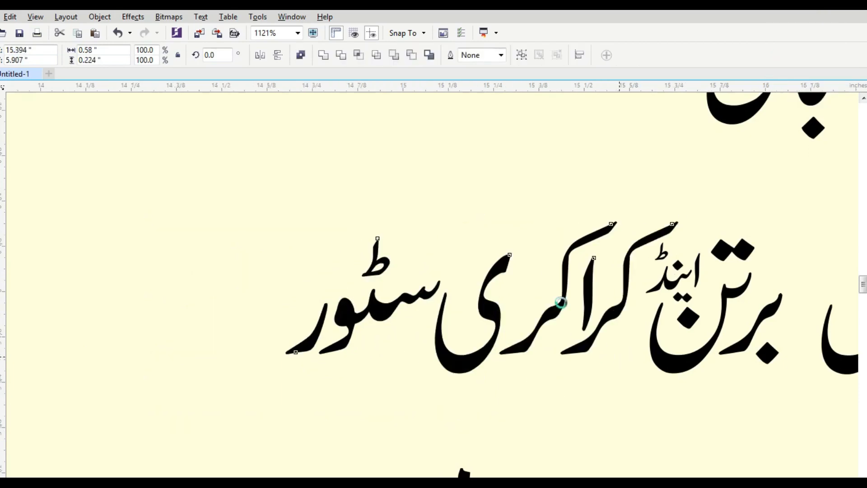
scroll(618, 354, down, 2)
drag(387, 240, 798, 394)
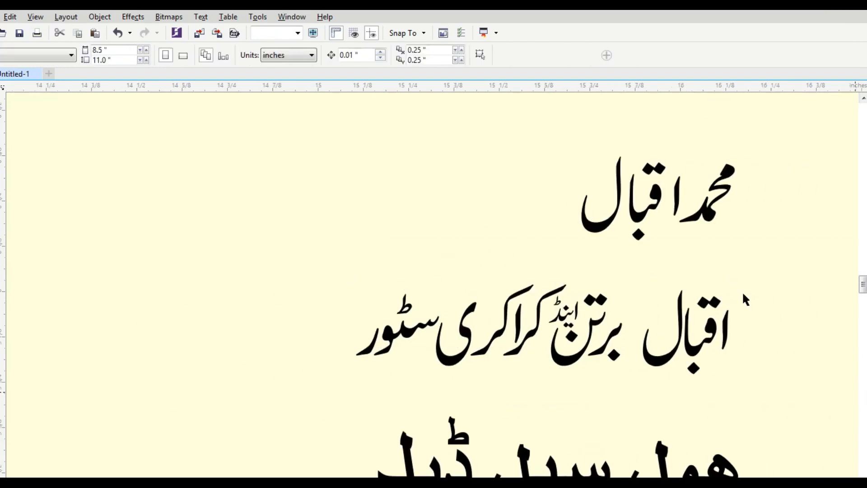
Combine the pieces of اقبال with Ctrl+L and enlarge it to about 125.5%.
key(F2)
drag(538, 229, 806, 427)
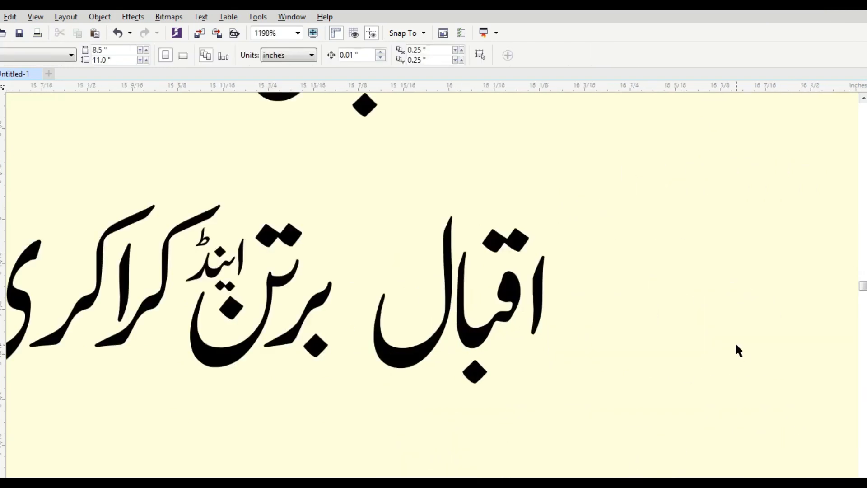
click(473, 329)
drag(613, 166, 346, 396)
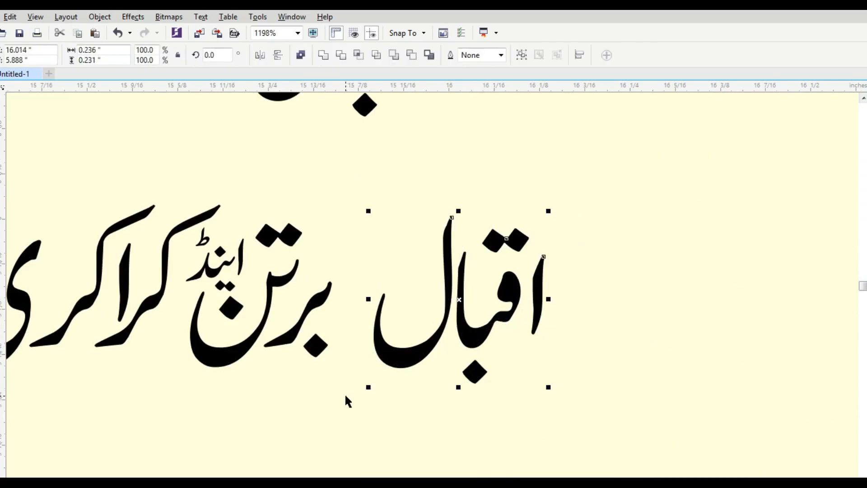
key(ctrl+l)
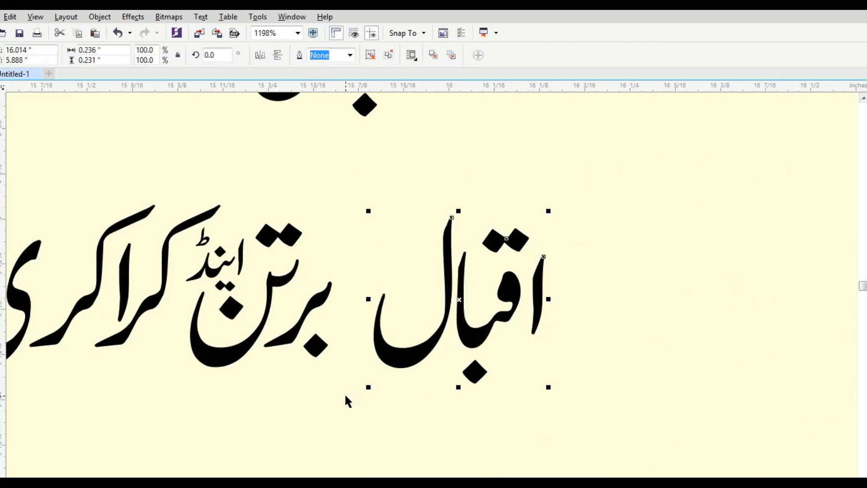
drag(551, 388, 596, 411)
click(622, 399)
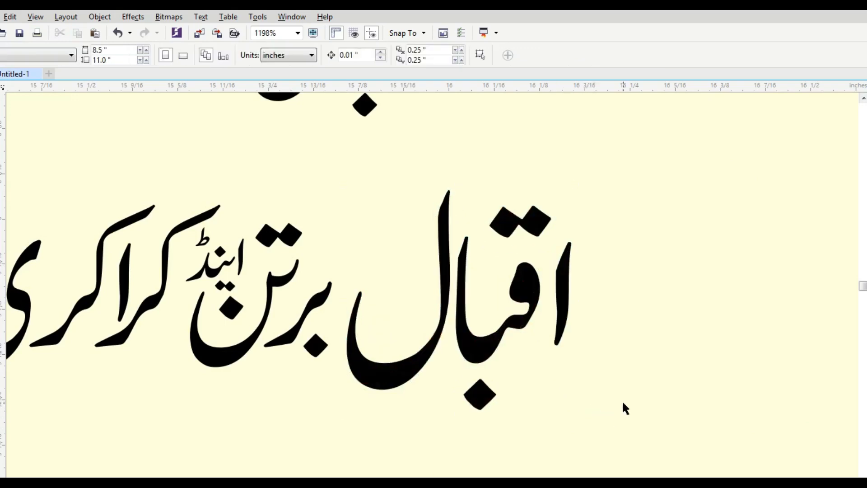
scroll(622, 400, down, 3)
key(F4)
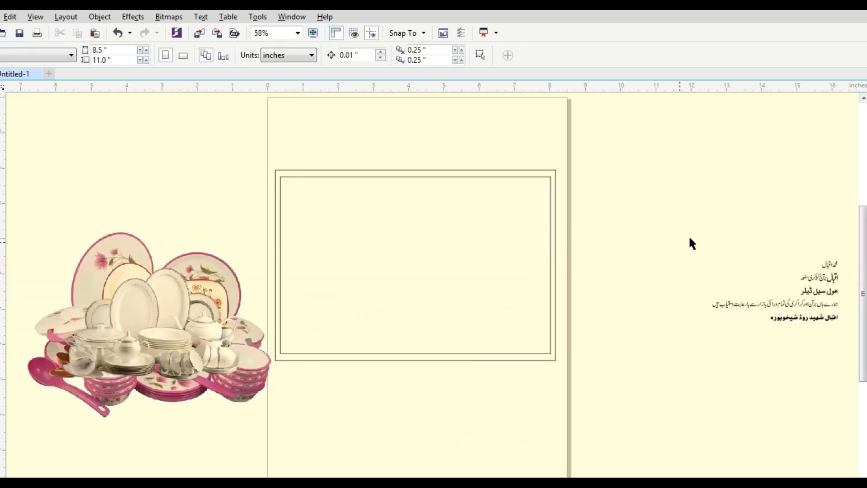
Make a short strip copy of the card frame along its bottom edge.
drag(861, 375, 854, 358)
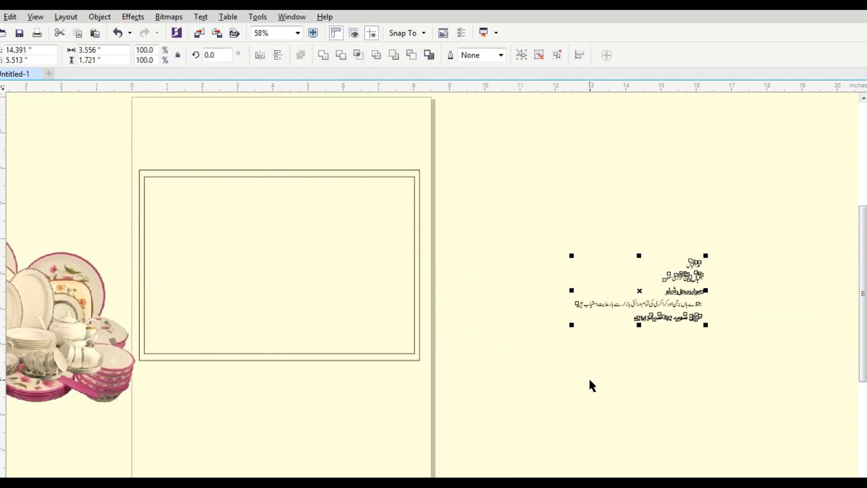
key(F2)
drag(55, 148, 522, 413)
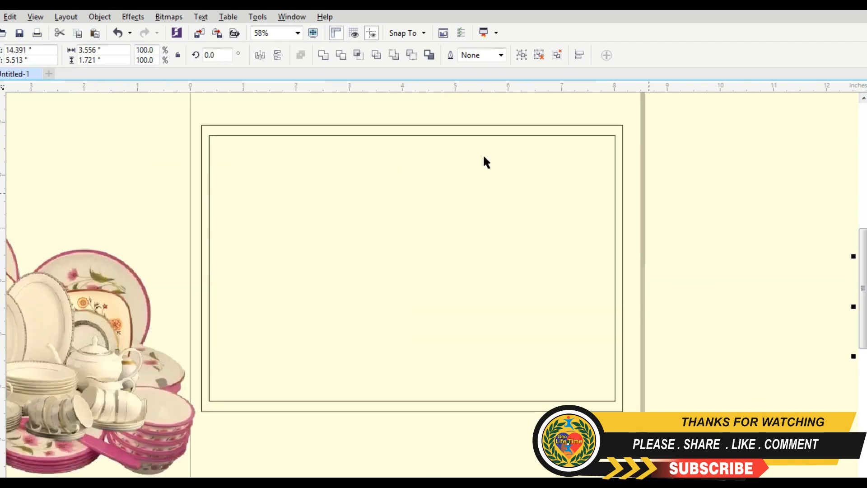
click(480, 126)
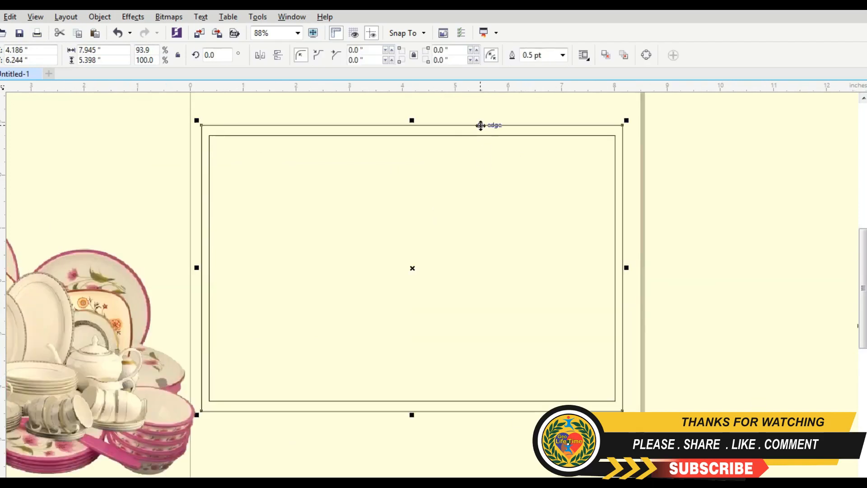
drag(413, 121, 428, 351)
click(706, 343)
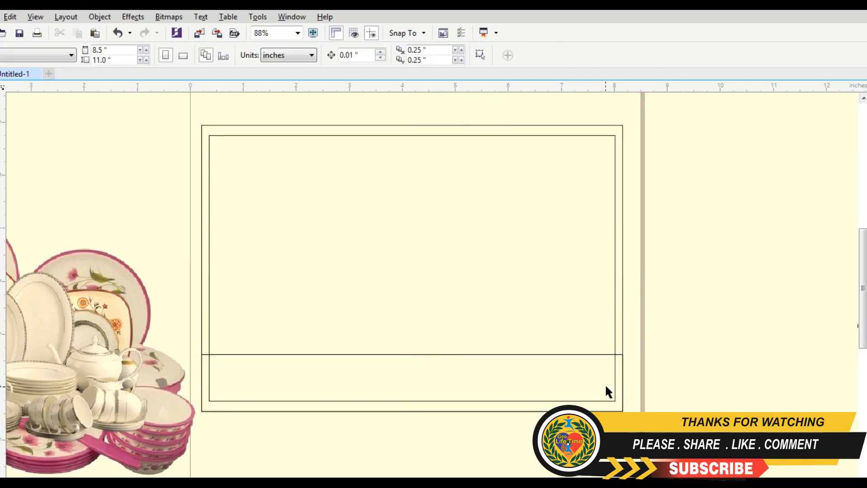
Fill the card rectangle with Chalk yellow.
click(623, 323)
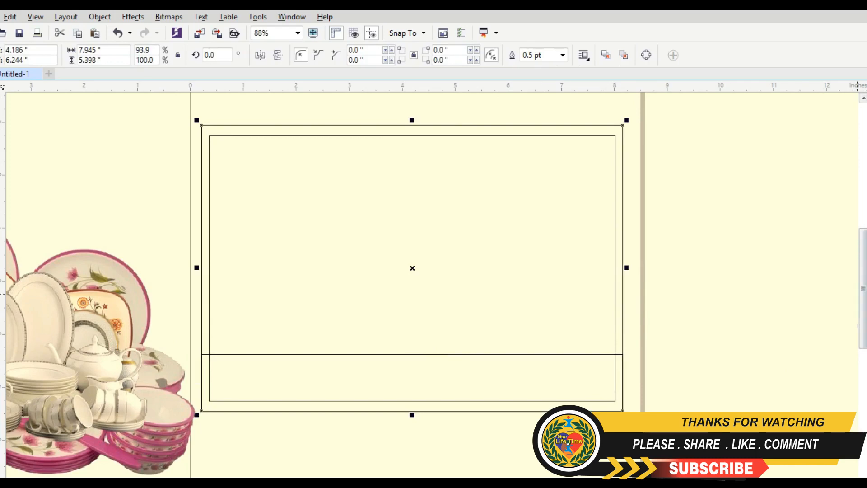
click(865, 476)
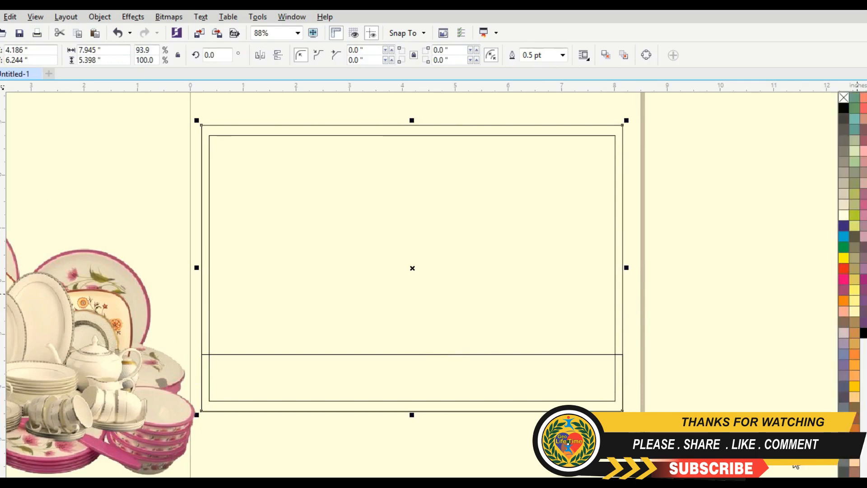
click(853, 302)
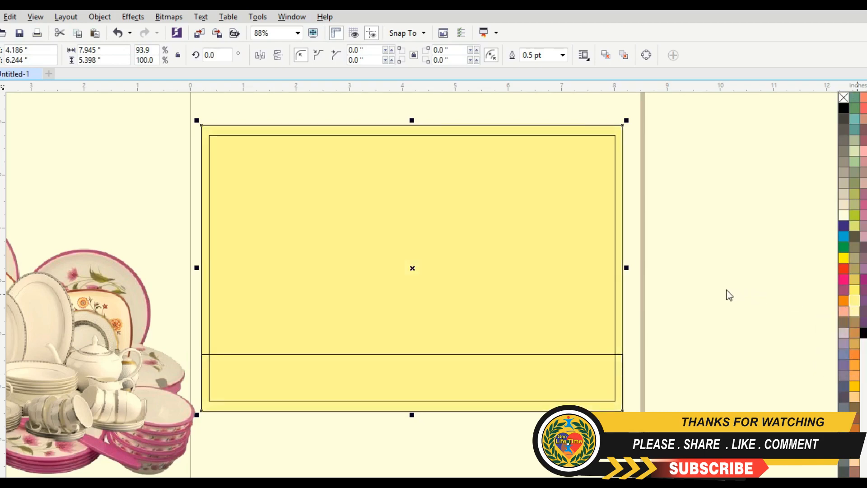
Fill the bottom strip with dark purple.
click(553, 354)
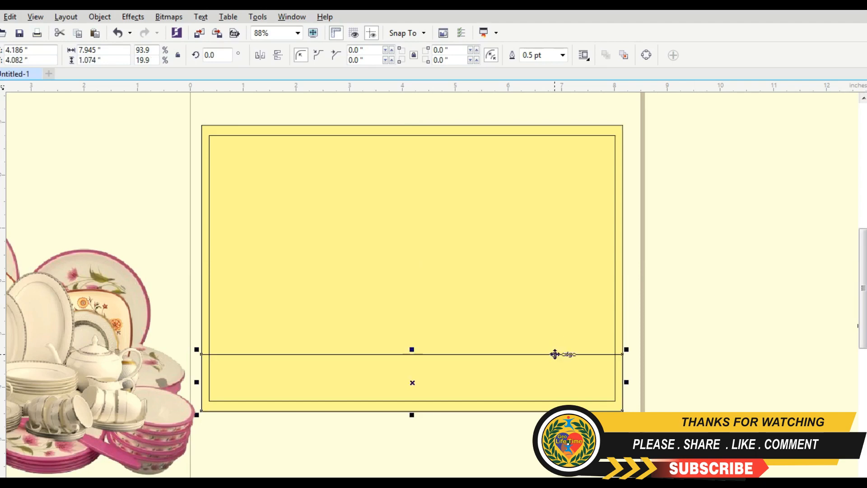
click(724, 343)
click(591, 355)
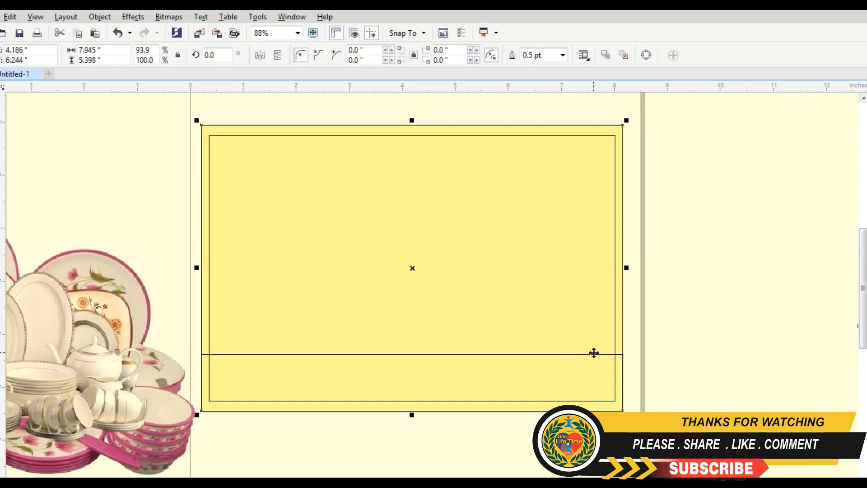
click(593, 353)
click(594, 354)
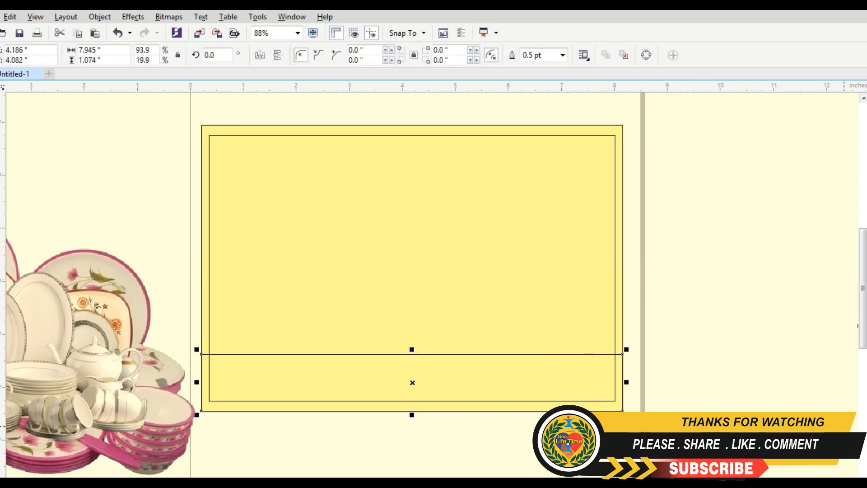
mouse_move(857, 325)
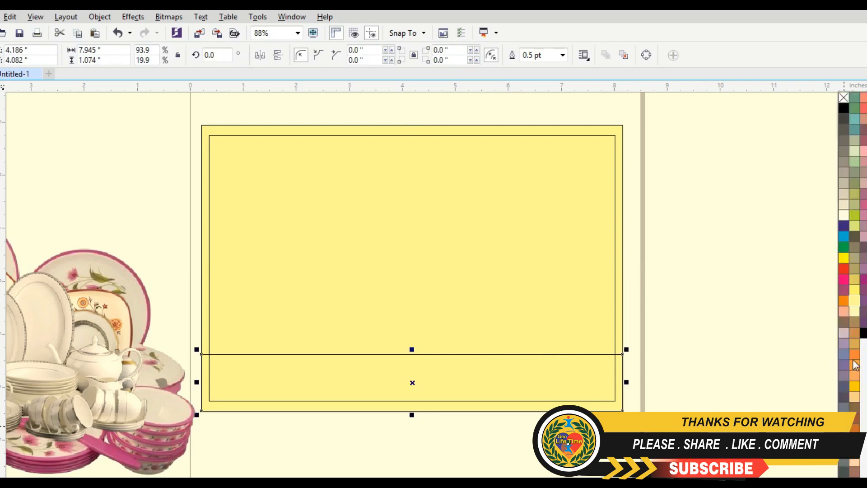
click(843, 225)
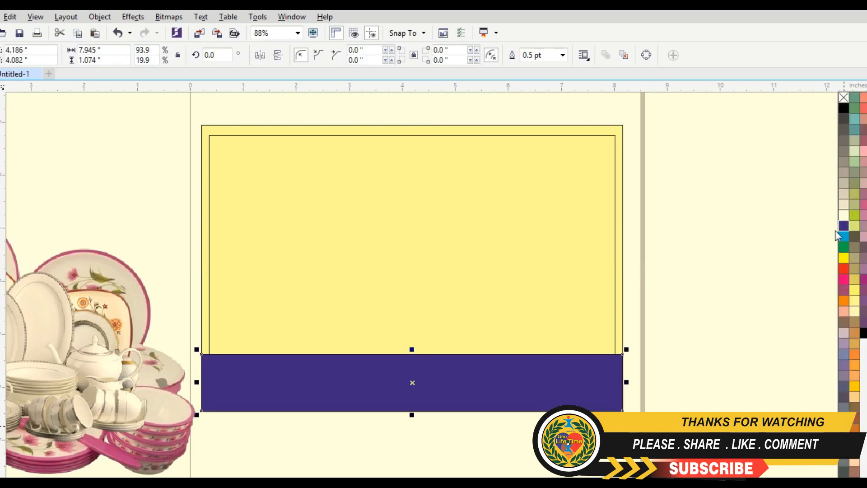
click(696, 261)
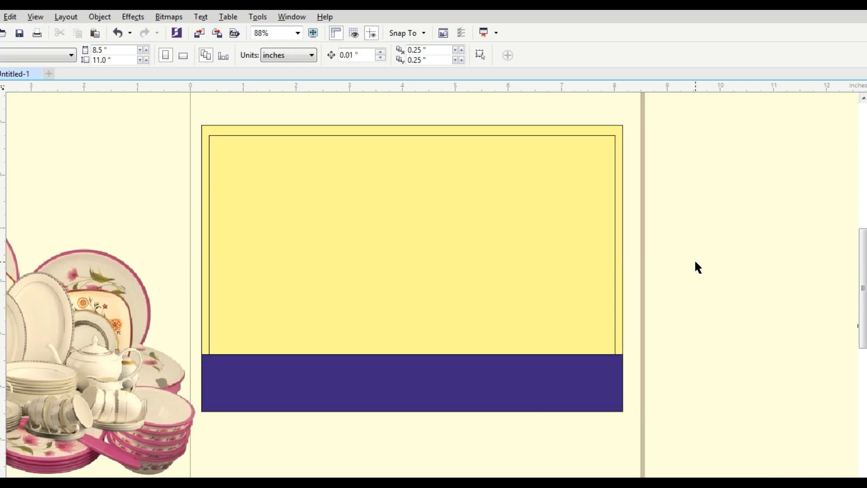
Narrow the rectangle into a 3.359-inch left panel and send it behind the other shapes.
scroll(696, 263, down, 2)
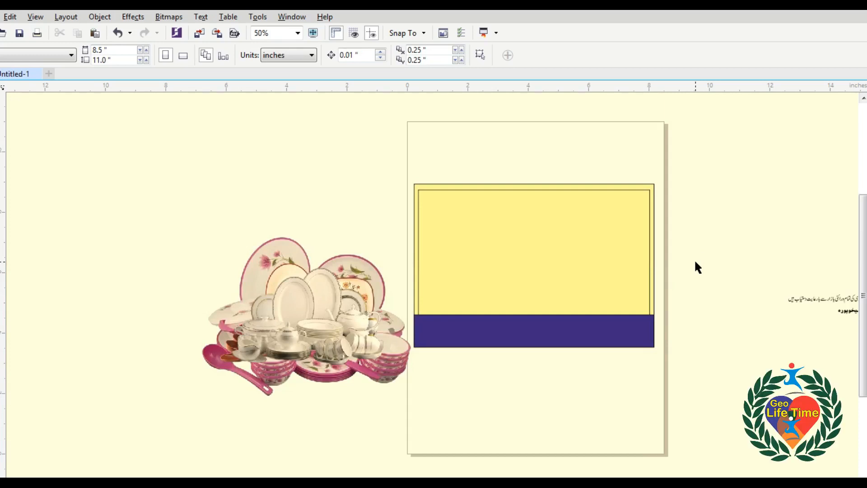
key(z)
drag(397, 180, 682, 376)
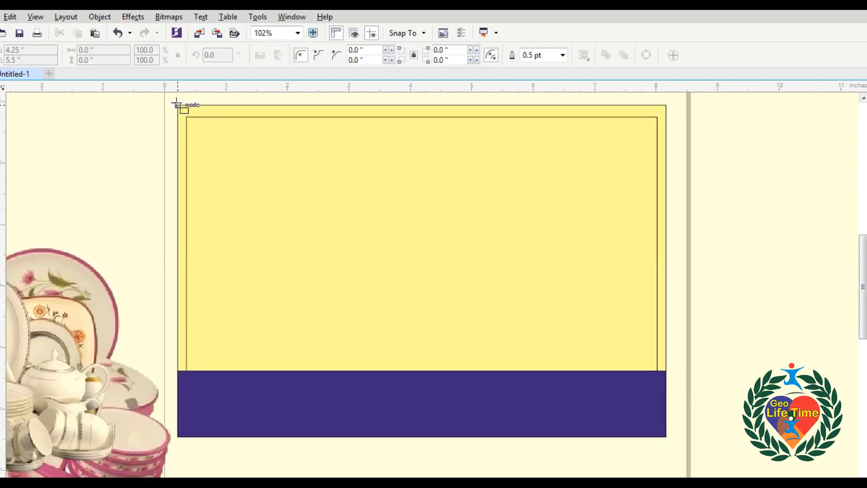
key(space)
click(666, 310)
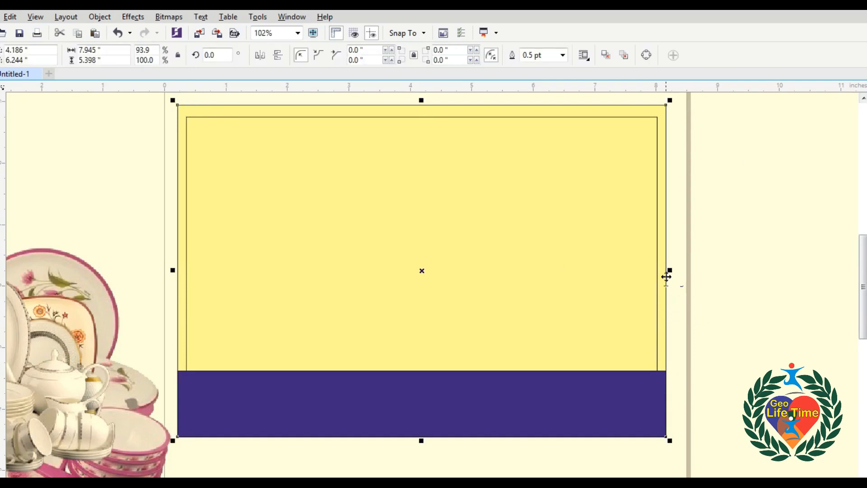
drag(670, 270, 389, 275)
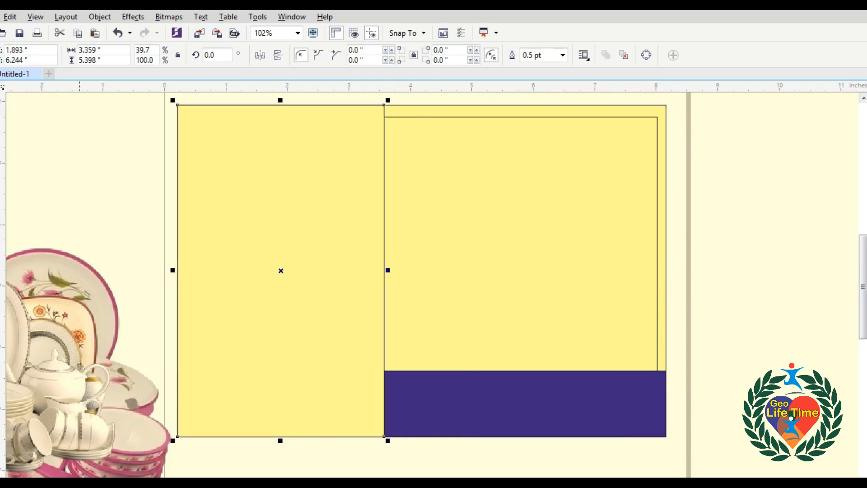
key(shift+Page_Down)
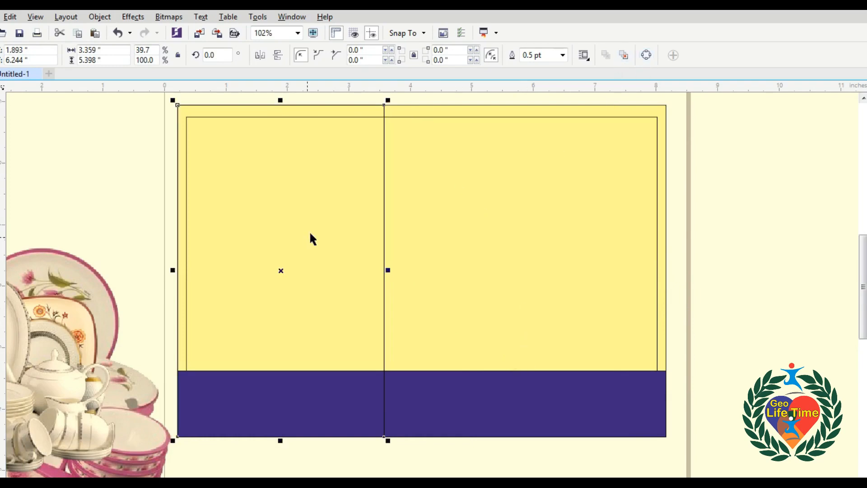
Convert the panel to curves and pull a mid node left into a V notch.
key(ctrl+q)
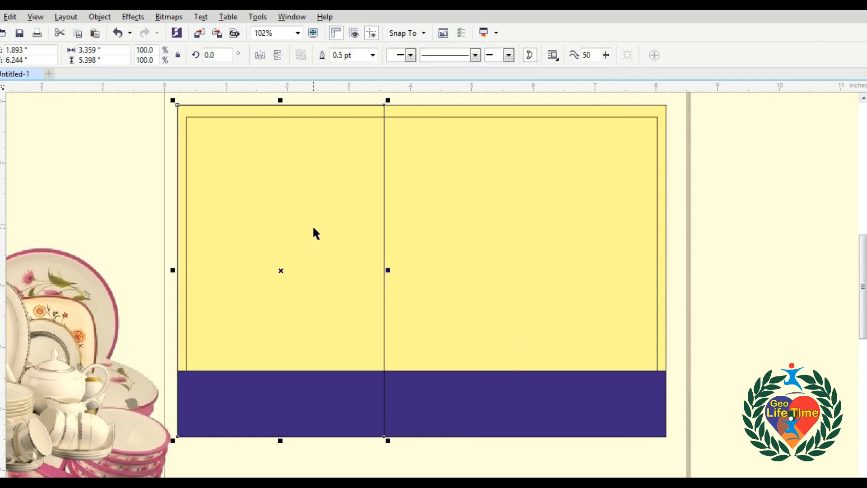
key(F10)
double_click(383, 260)
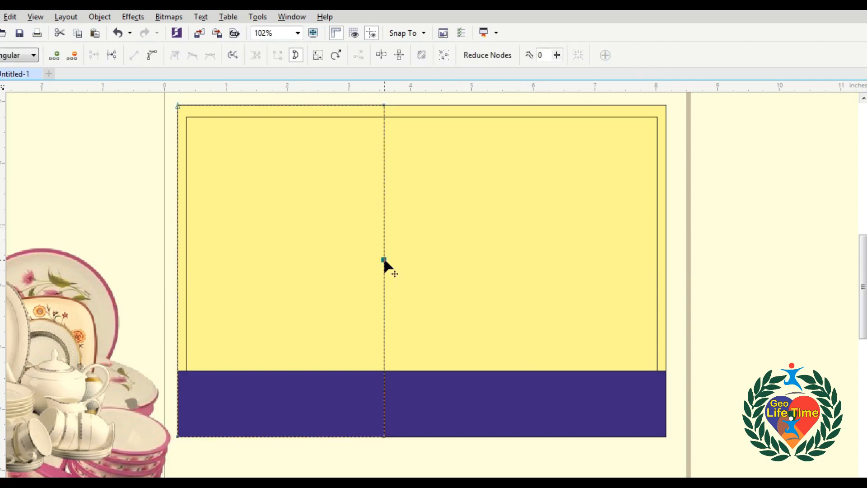
drag(383, 260, 295, 269)
key(space)
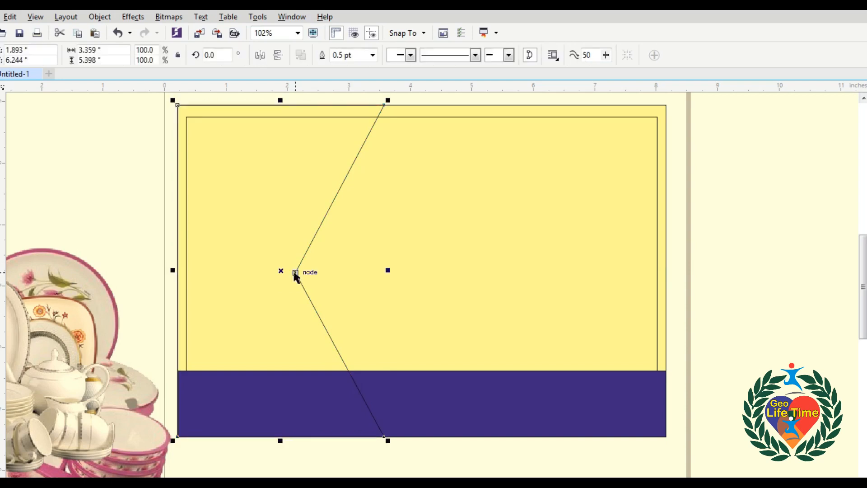
Shorten the purple band from its left side and fill the notched panel cyan.
click(434, 391)
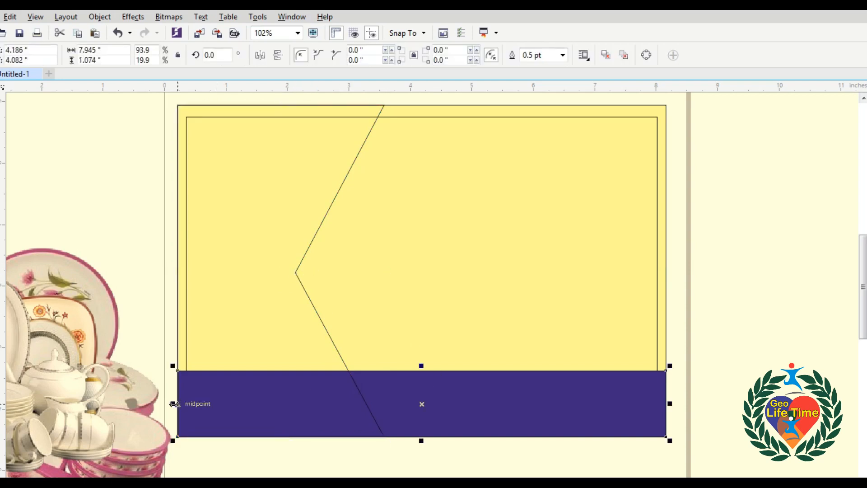
drag(173, 403, 329, 416)
click(338, 348)
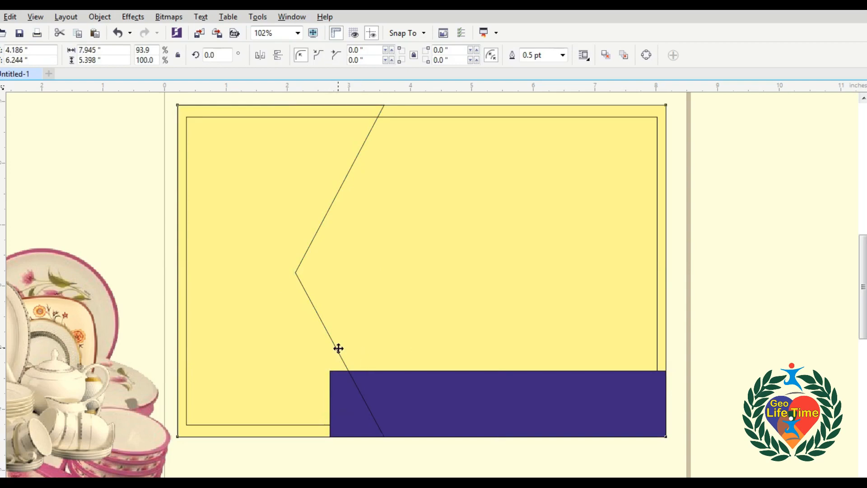
click(337, 348)
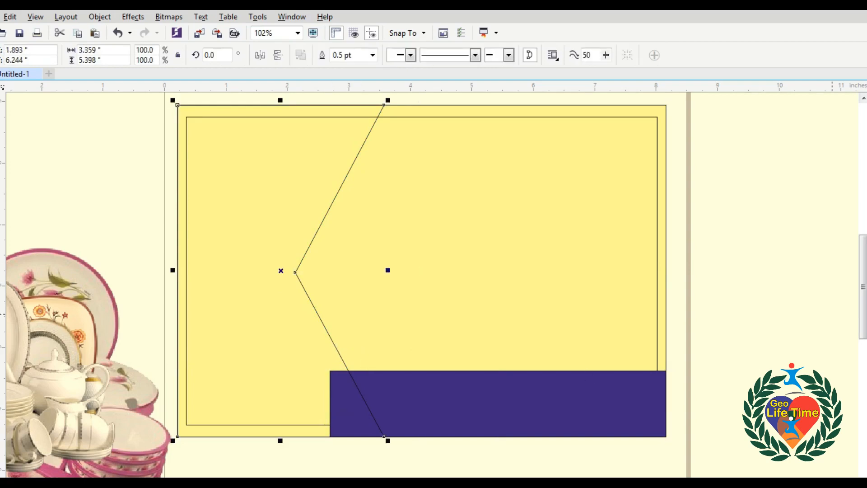
click(866, 289)
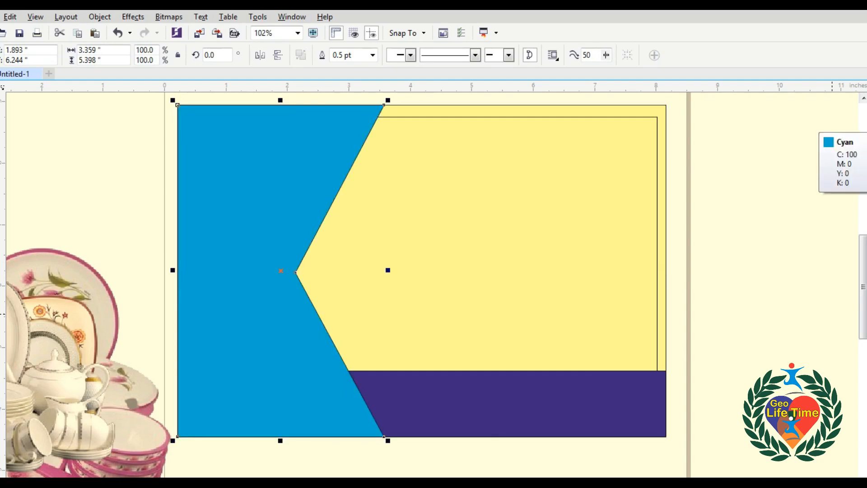
Move the blue panel's pointed tip slightly right and undo the accidental fill loss.
key(z)
drag(159, 194, 745, 422)
click(189, 295)
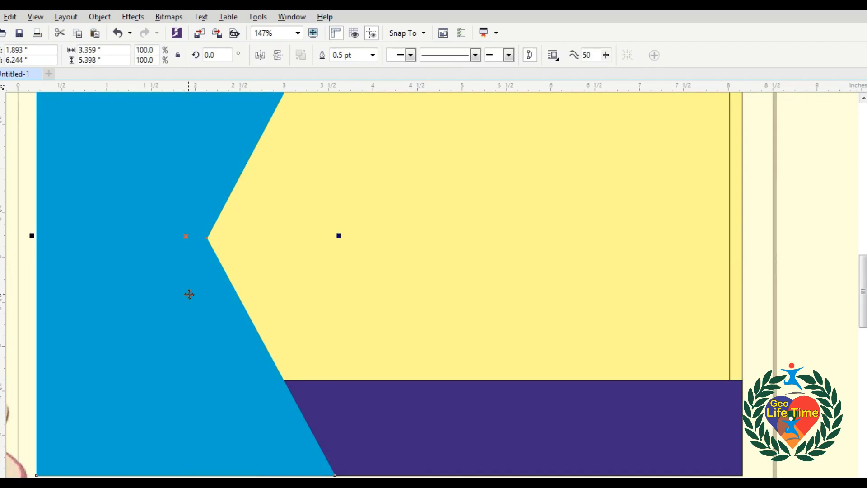
key(F10)
drag(206, 238, 214, 238)
key(space)
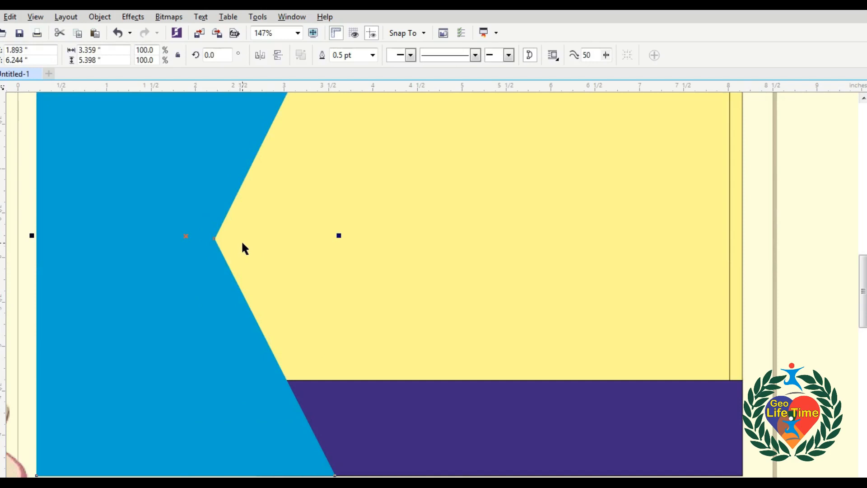
key(F10)
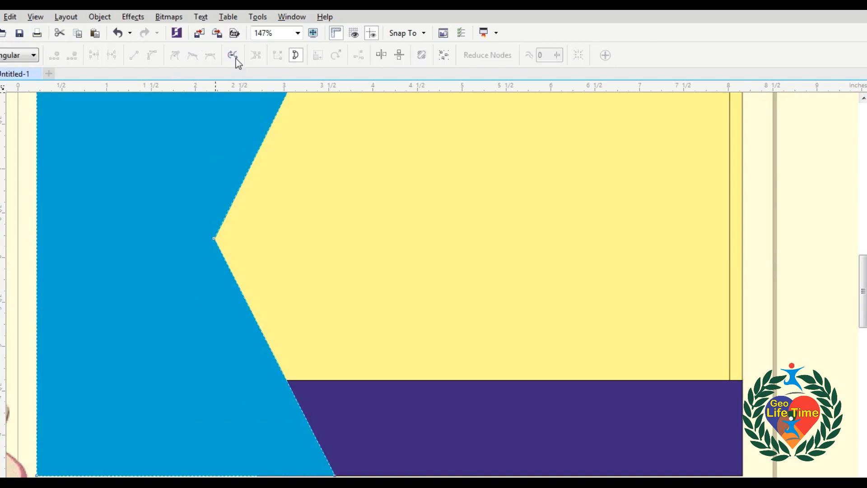
click(296, 56)
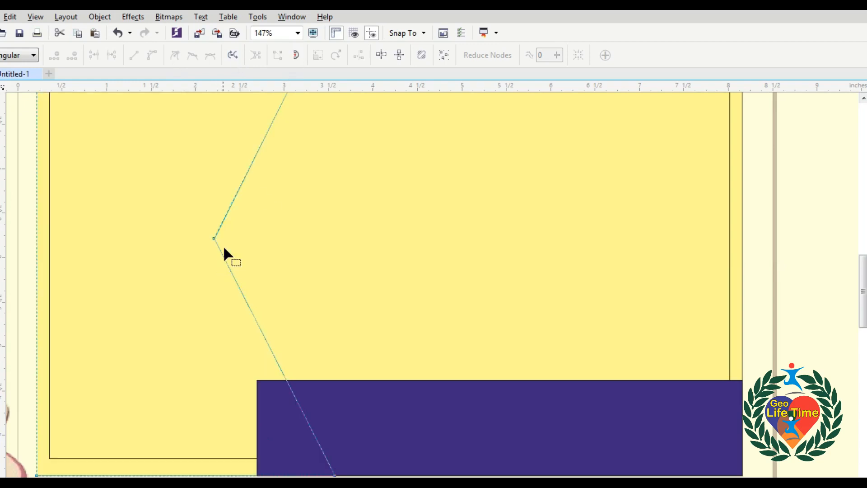
key(ctrl+z)
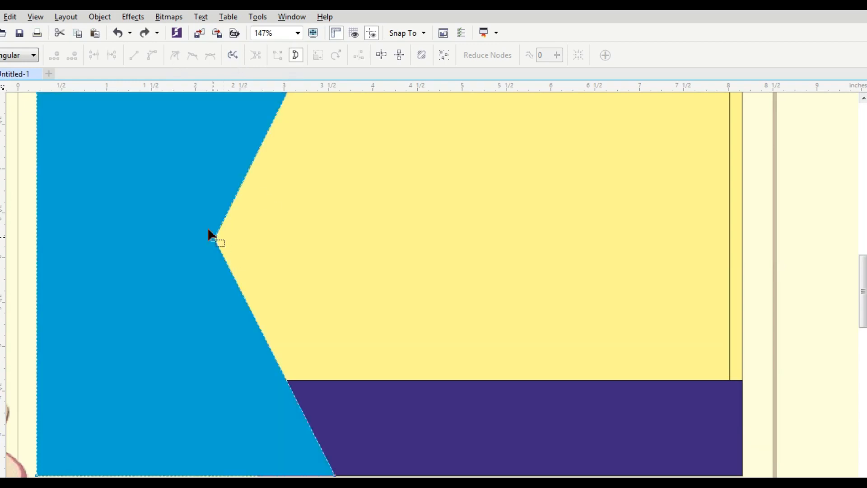
Add a node above the tip, make the segment a curve, and delete the corner node.
double_click(230, 206)
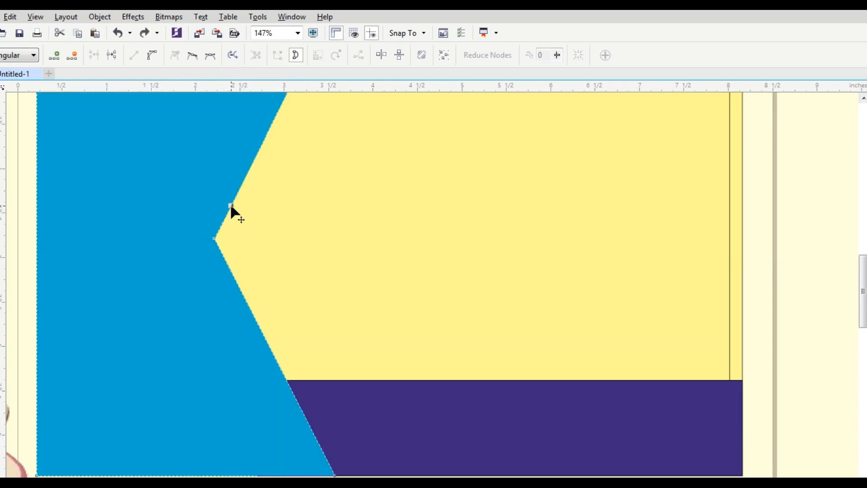
click(154, 58)
drag(198, 211, 232, 261)
key(Delete)
key(space)
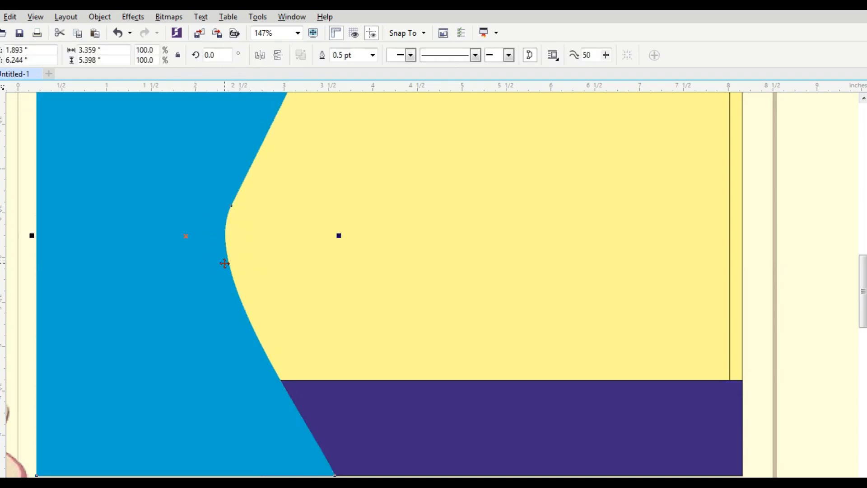
scroll(250, 300, down, 2)
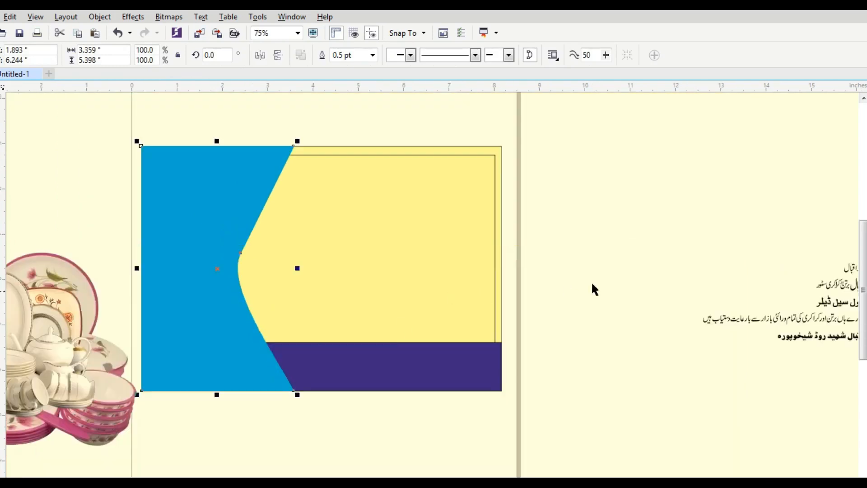
click(592, 284)
scroll(500, 257, down, 1)
key(F2)
drag(225, 176, 540, 338)
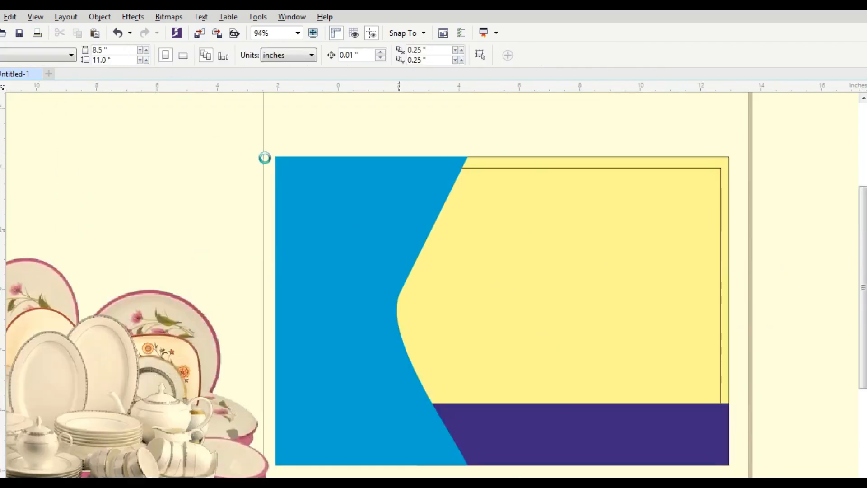
Draw a rectangle across the yellow area and a shorter copy inside it.
scroll(422, 250, down, 1)
drag(265, 157, 643, 374)
key(F2)
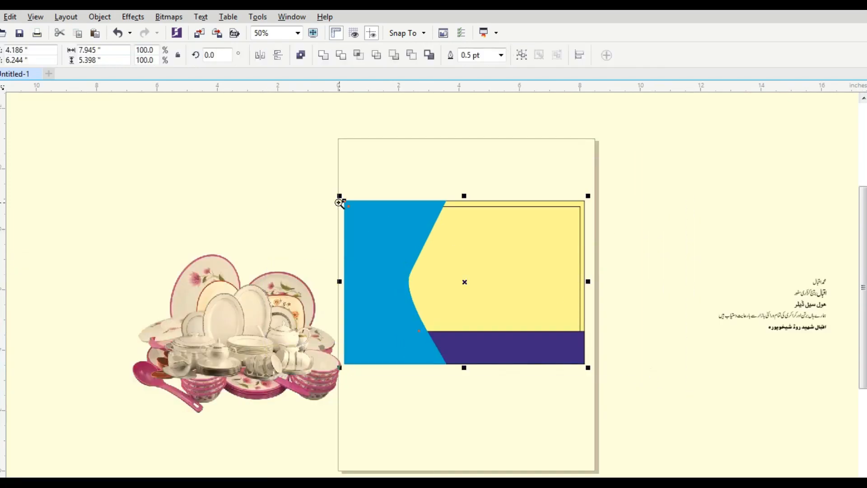
drag(340, 198, 612, 373)
click(698, 378)
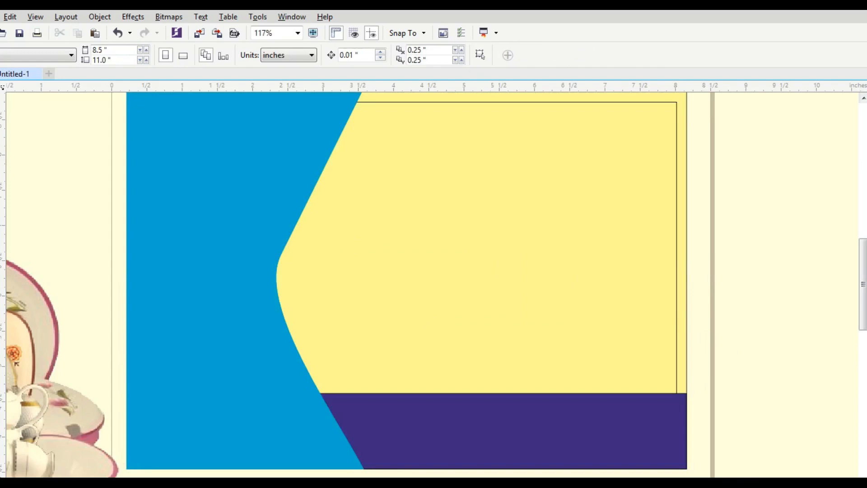
key(F6)
drag(324, 232, 687, 331)
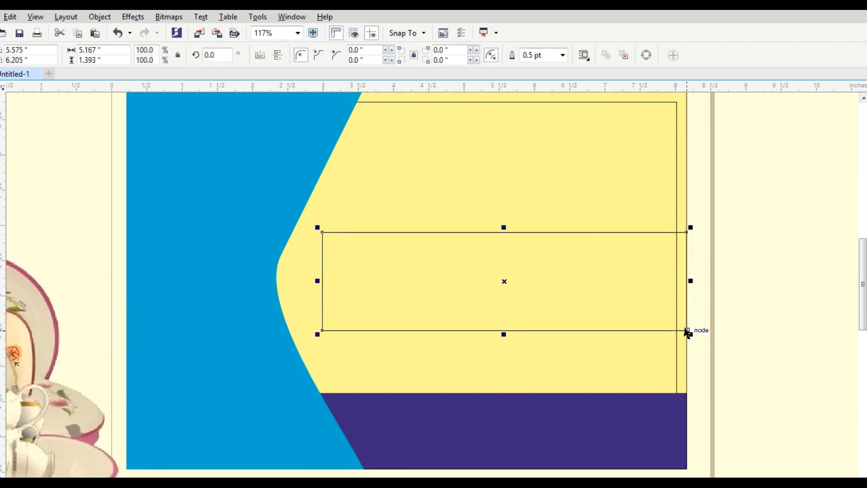
drag(504, 334, 503, 335)
drag(506, 227, 507, 236)
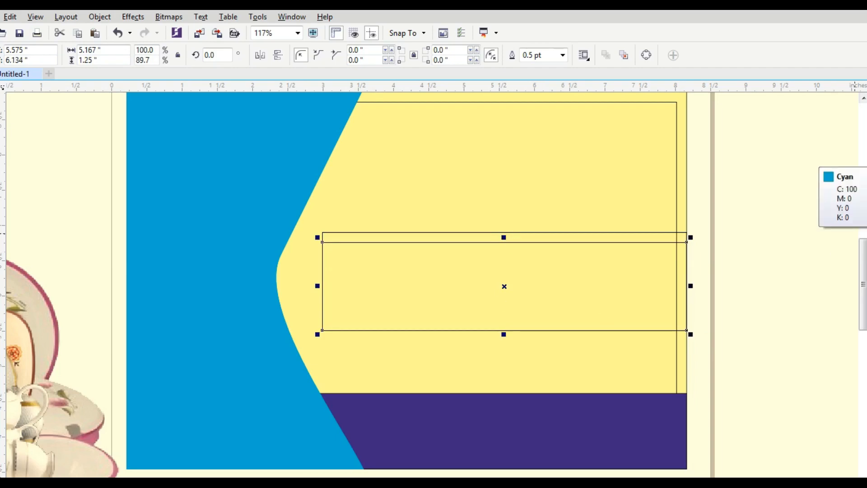
Fill the shorter rectangle dark purple and the taller one cyan with no outline.
click(866, 181)
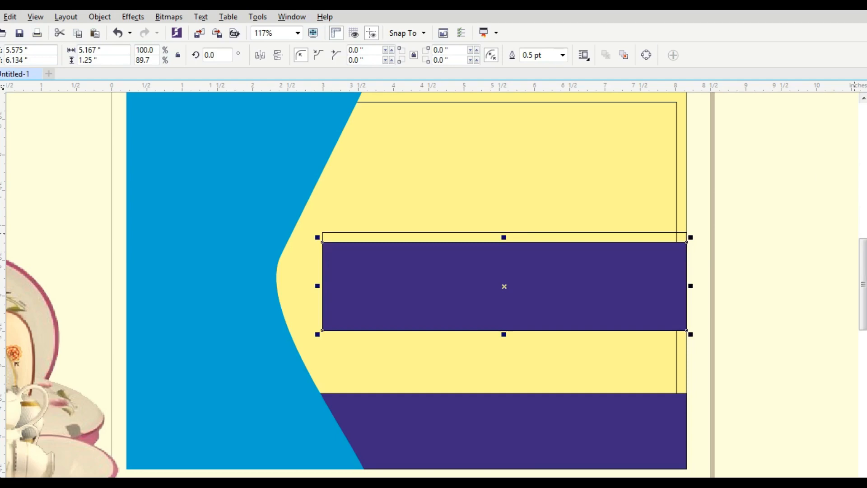
click(654, 232)
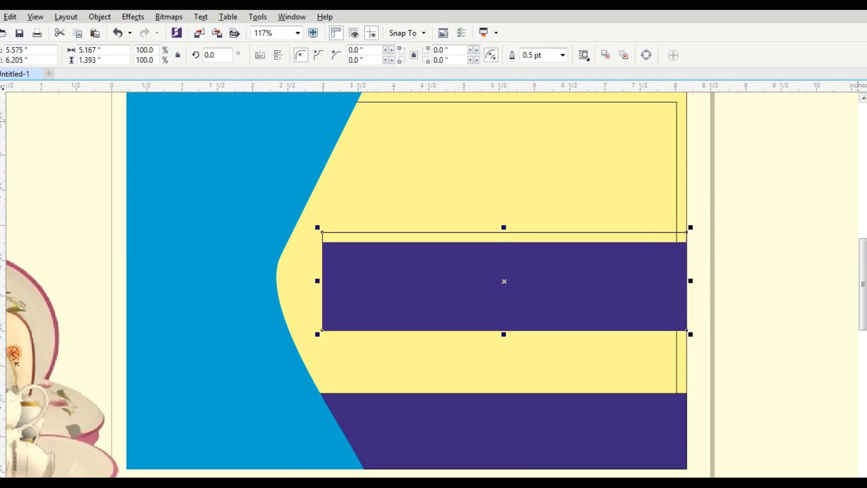
click(866, 181)
right_click(866, 181)
click(743, 217)
Nudge the purple rectangle up so thin cyan strips edge it above and below.
key(F2)
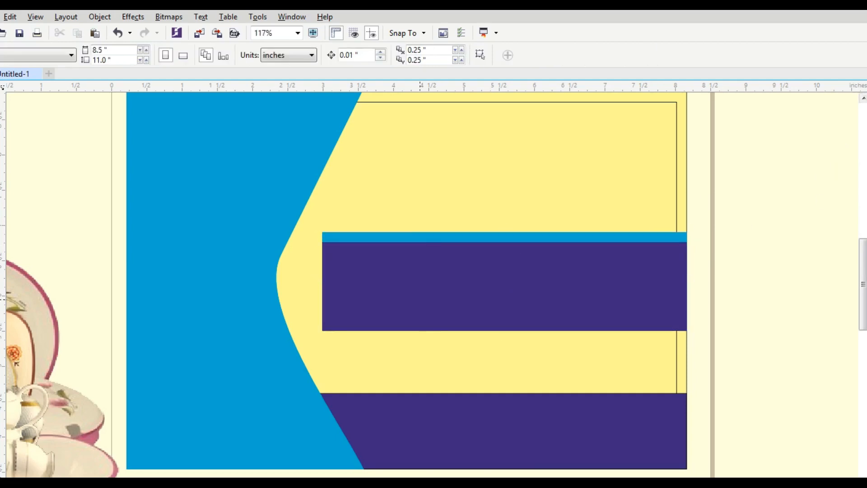
drag(279, 205, 690, 342)
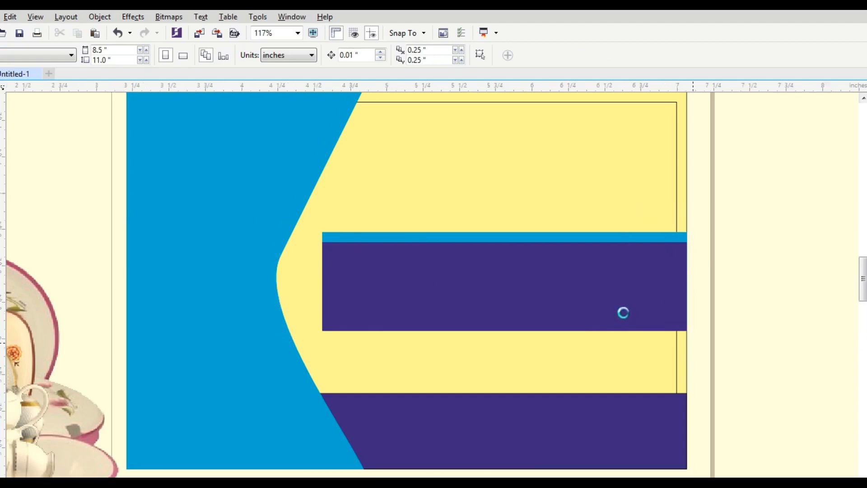
click(578, 302)
key(Up)
key(Up)
key(Up)
key(Up)
key(Up)
key(Up)
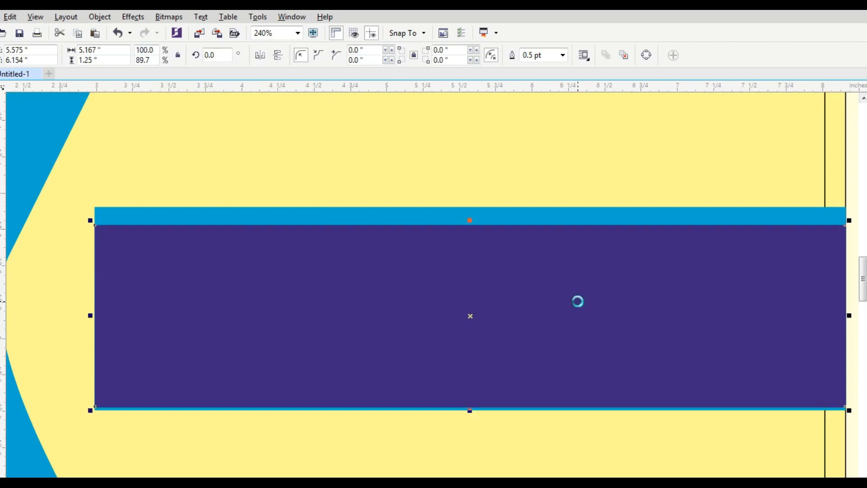
key(Up)
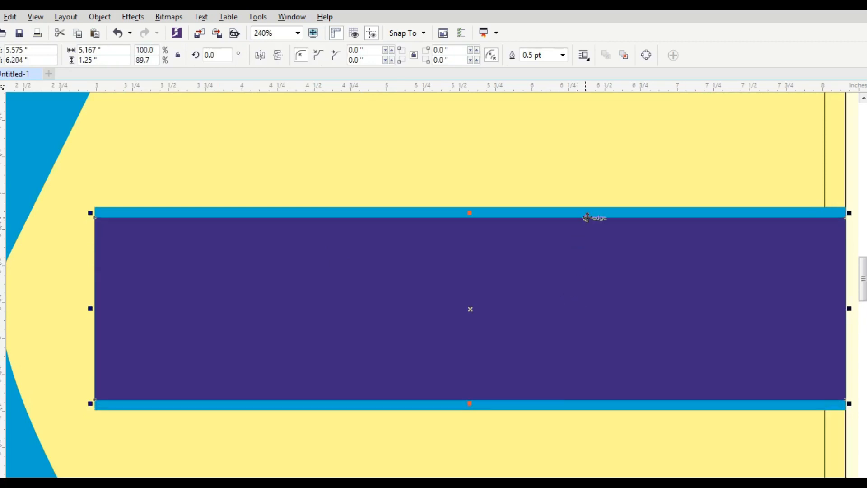
shift+click(589, 214)
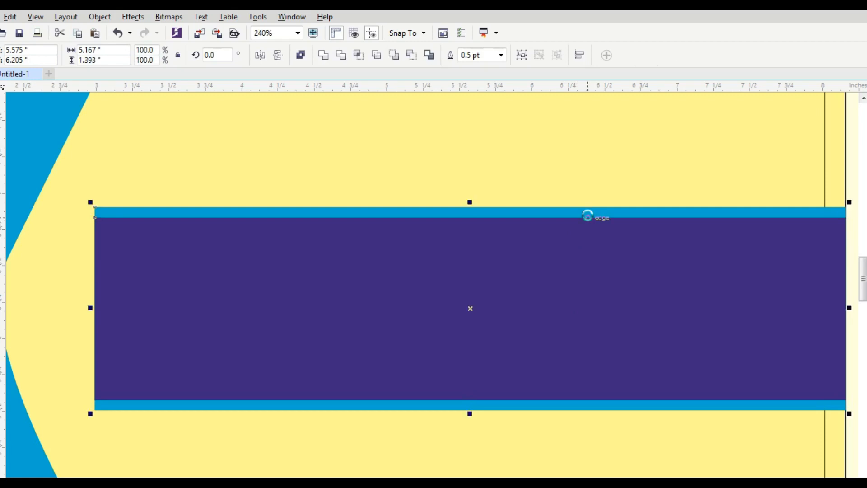
key(Escape)
key(F4)
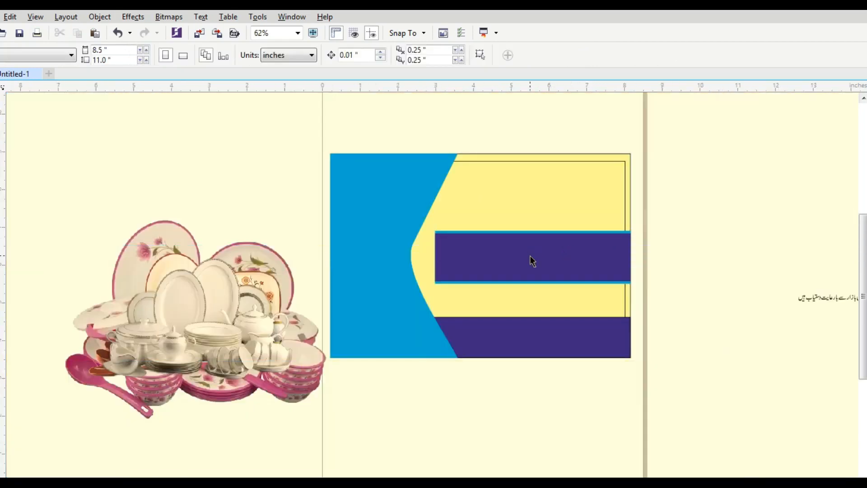
Draw a roughly 1.38 by 1.393-inch square over the purple band's left end.
key(z)
drag(306, 130, 704, 361)
drag(213, 222, 449, 396)
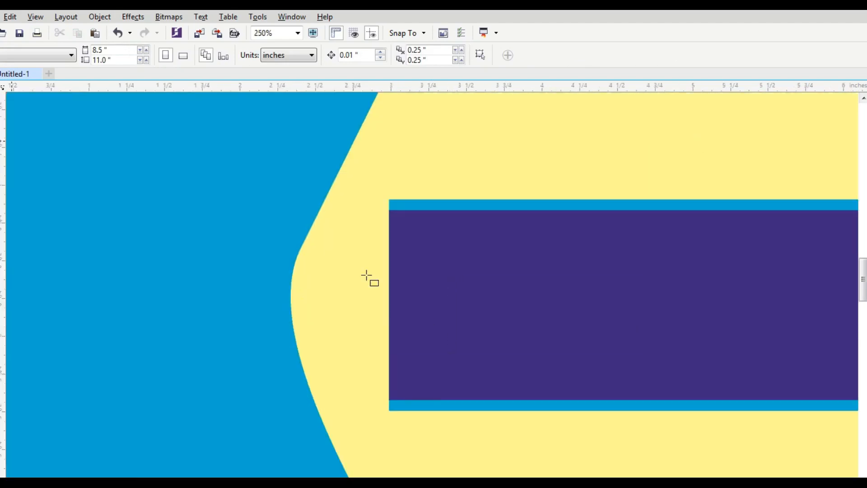
key(F6)
drag(371, 186, 580, 410)
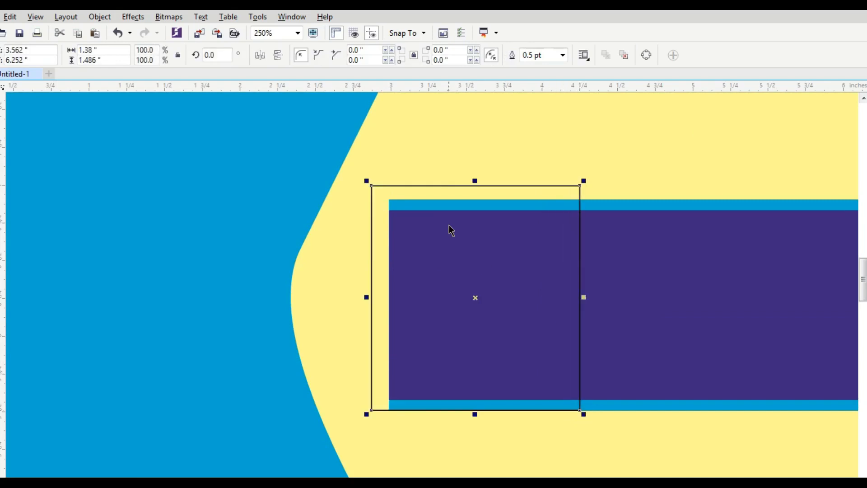
drag(473, 186, 476, 196)
Try a 90° rotation on the square, then undo it and keep it unfilled.
drag(221, 55, 188, 67)
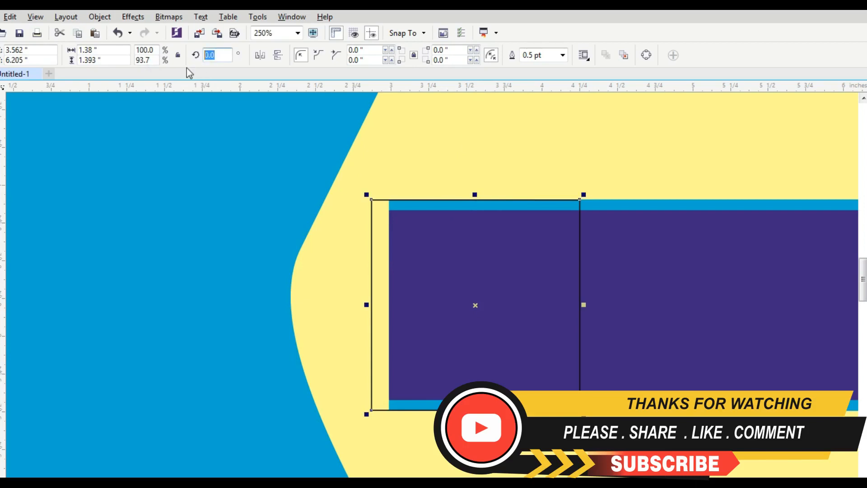
text(90)
key(Return)
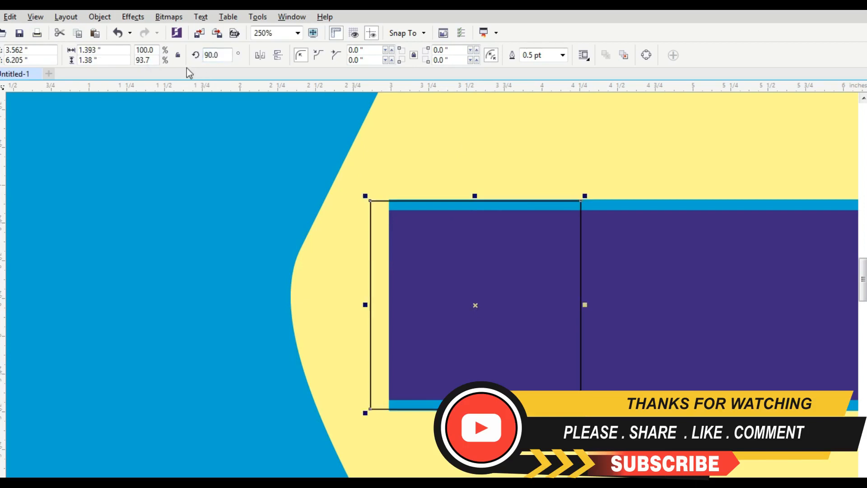
key(ctrl+z)
key(F10)
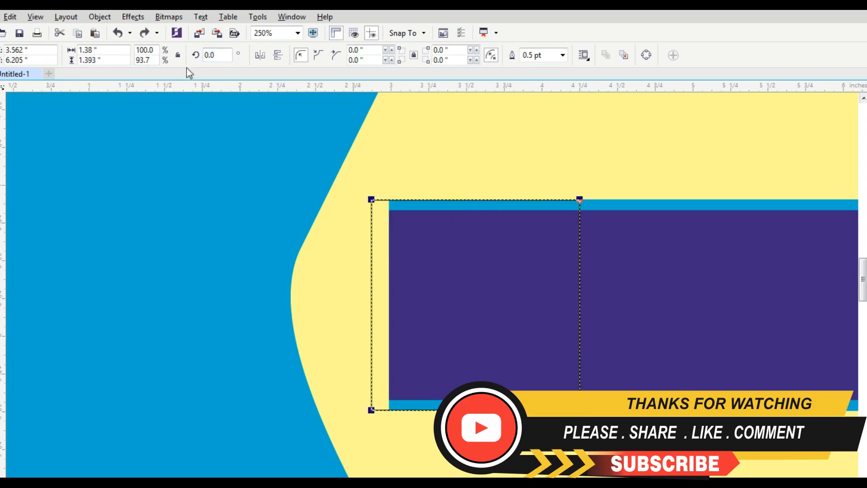
key(space)
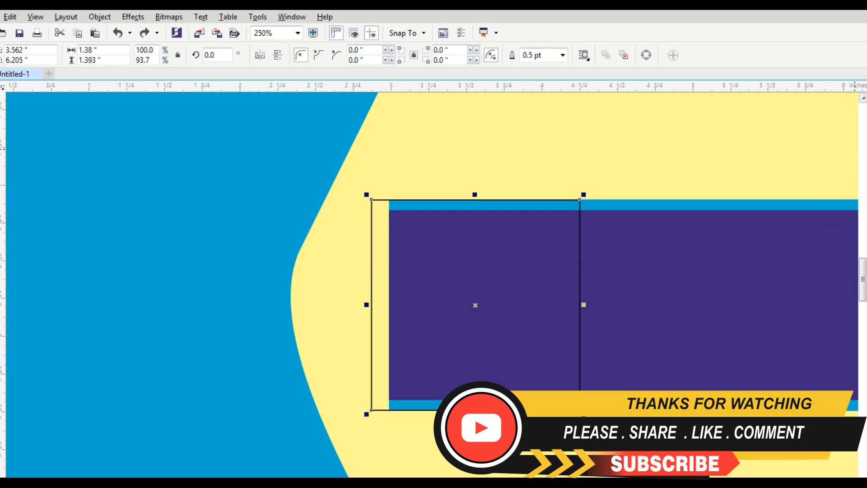
Fill the square green, rotate it into a diamond, remove its outline and shrink it.
click(866, 149)
click(500, 322)
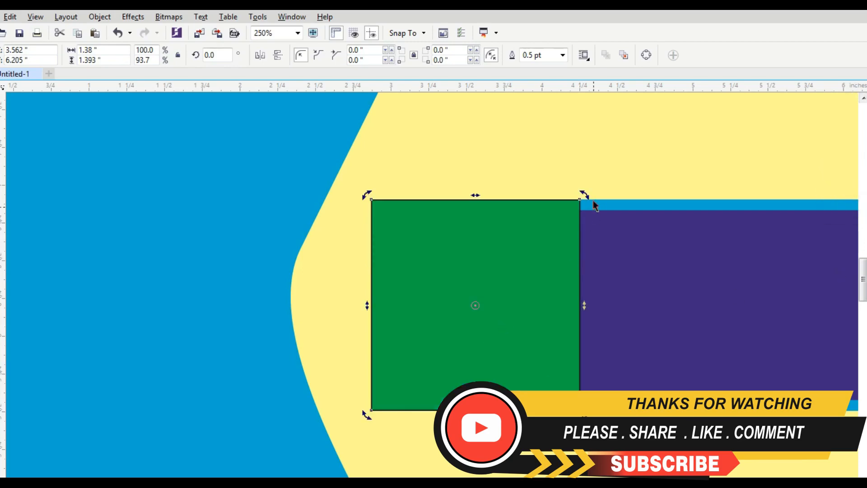
drag(586, 192, 607, 337)
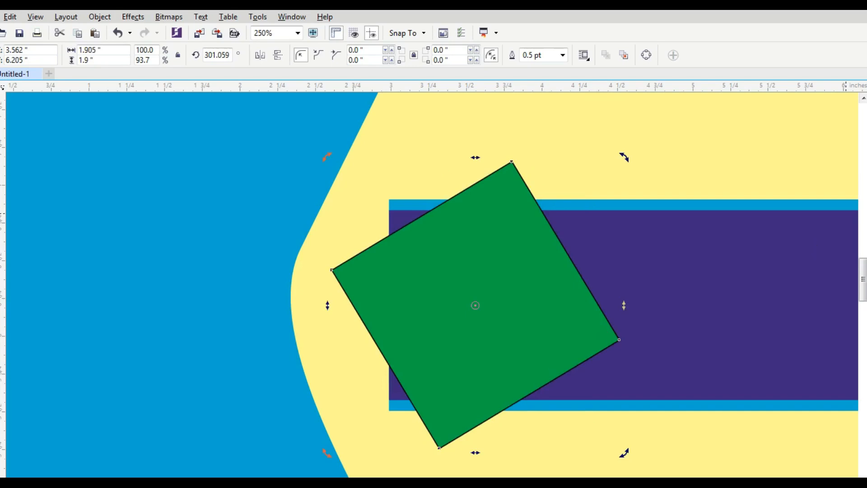
right_click(866, 97)
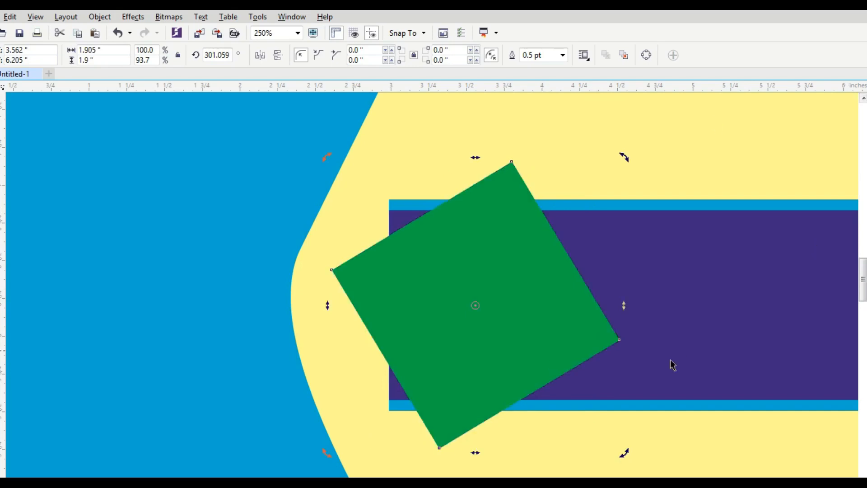
click(494, 340)
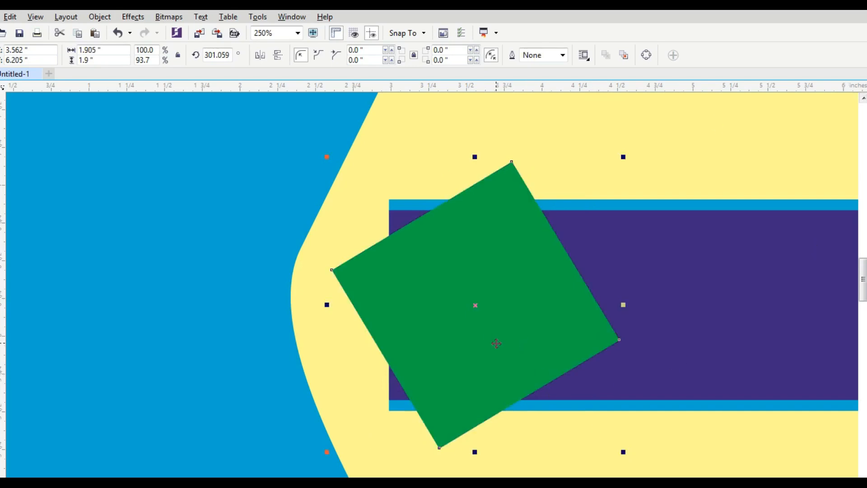
drag(623, 452, 589, 414)
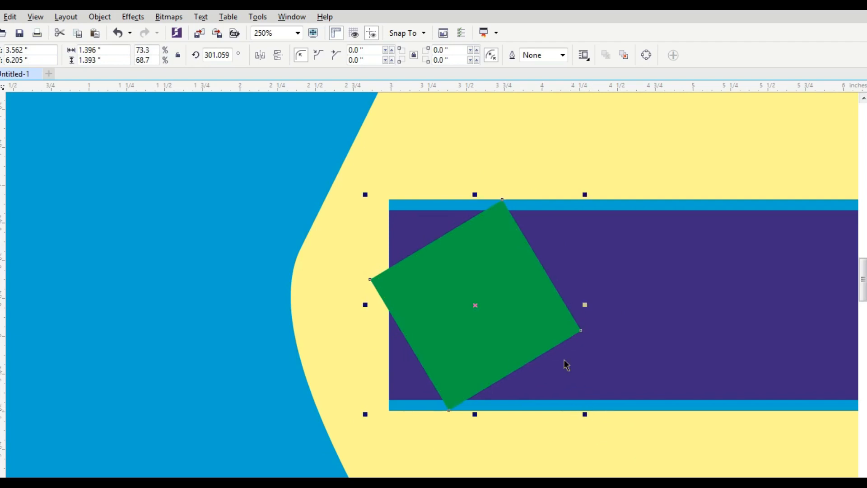
drag(502, 344, 450, 350)
Fine-tune the diamond's rotation to about 315° and seat it against the band's left end.
click(460, 346)
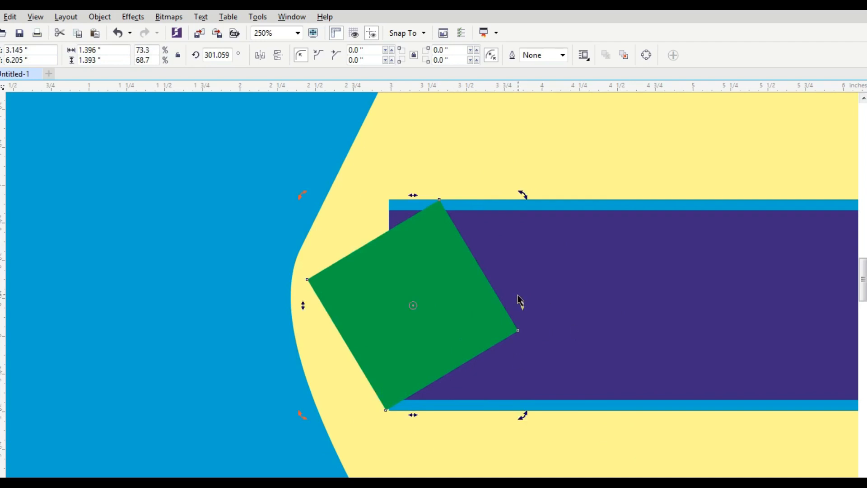
key(z)
drag(244, 161, 648, 459)
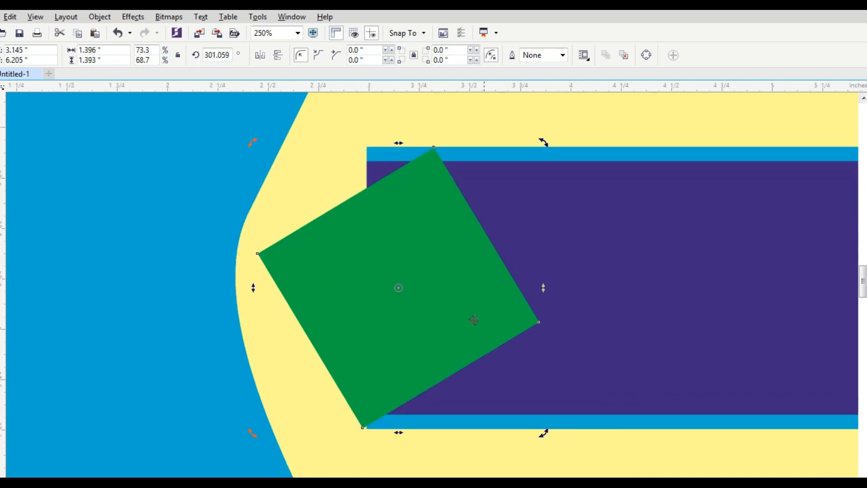
click(474, 319)
click(453, 333)
drag(543, 434, 548, 406)
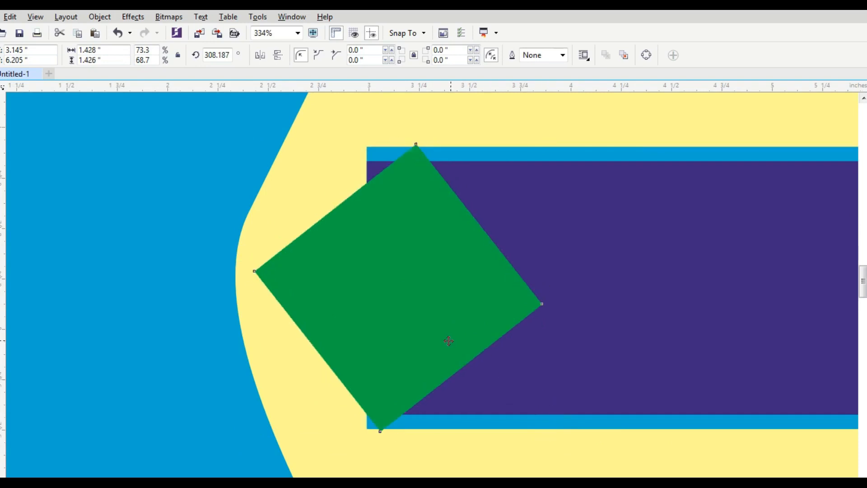
drag(448, 340, 409, 342)
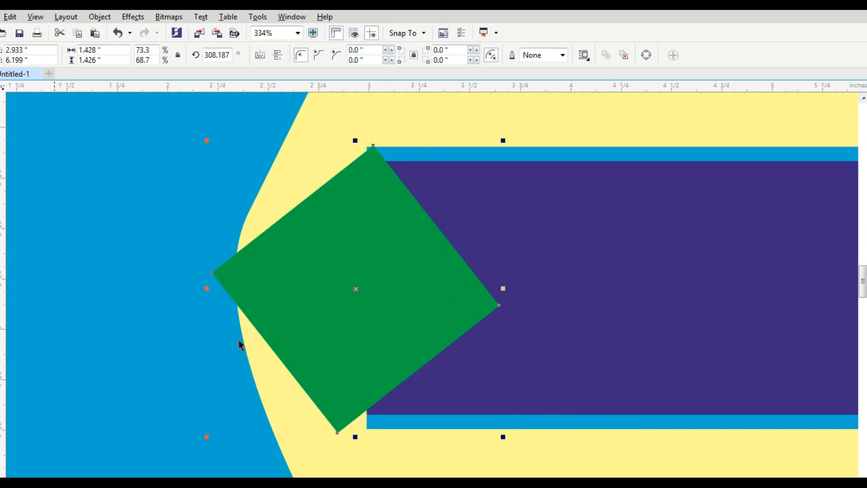
click(452, 313)
mouse_move(504, 438)
mouse_down()
mouse_move(522, 416)
mouse_move(514, 425)
mouse_up()
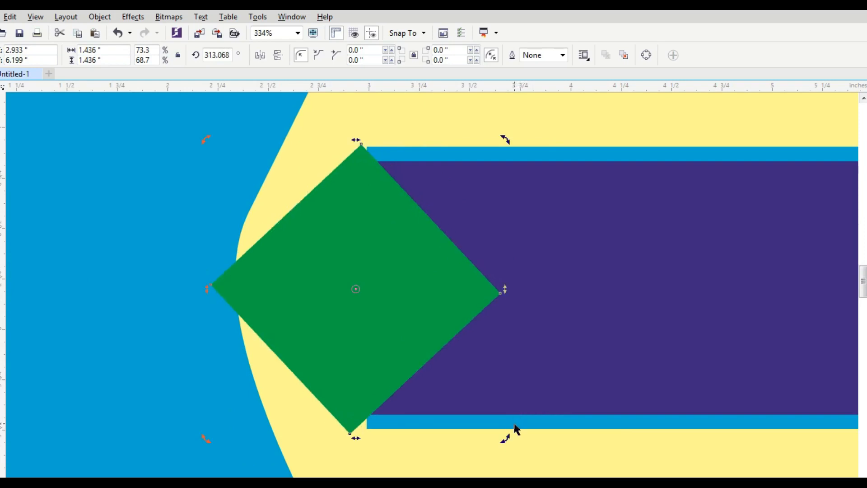
key(Right)
key(Right)
key(Right)
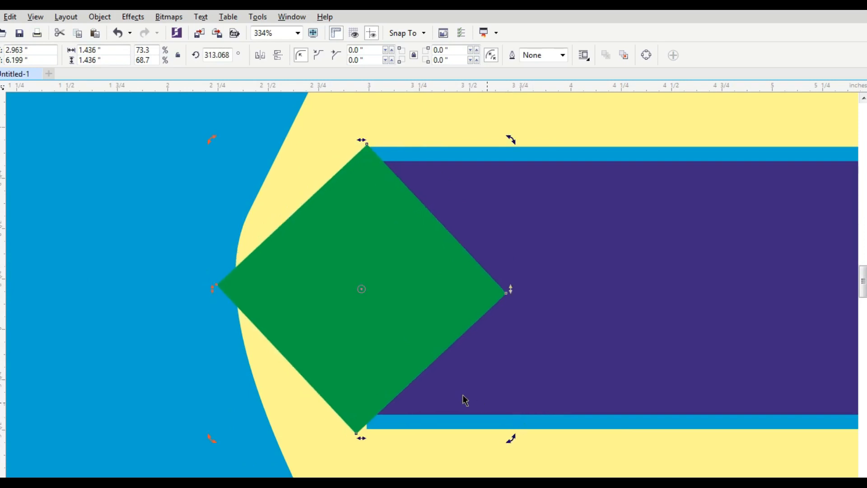
drag(513, 441, 514, 434)
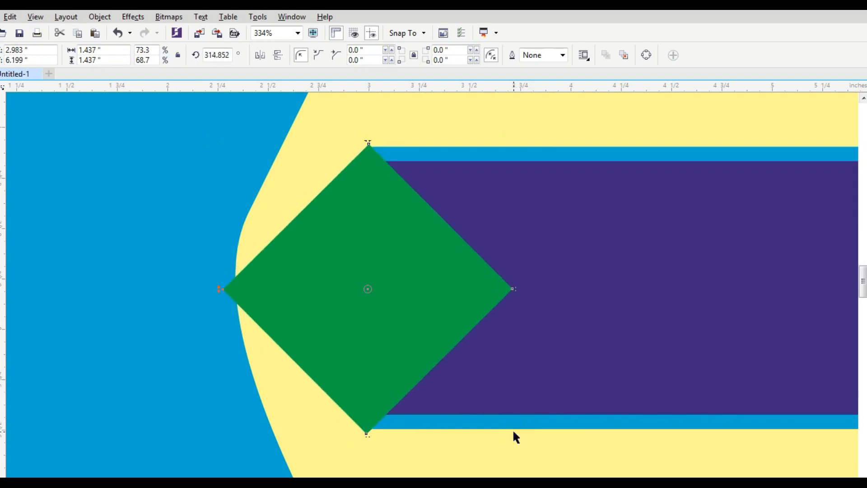
drag(383, 359, 396, 359)
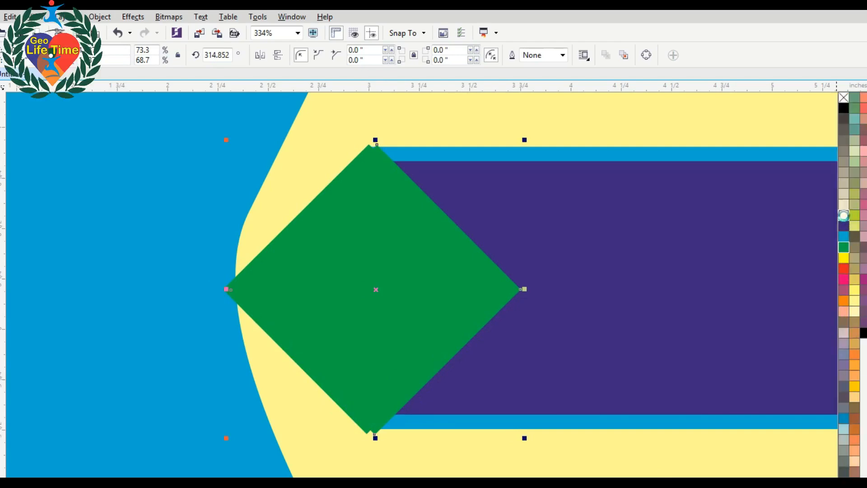
Fill the duplicate square cream and bring the green diamond in front of it.
click(844, 216)
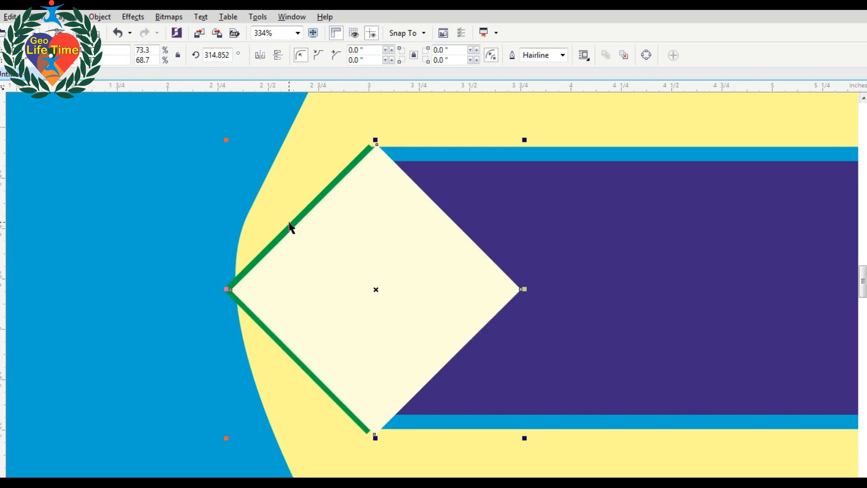
click(293, 219)
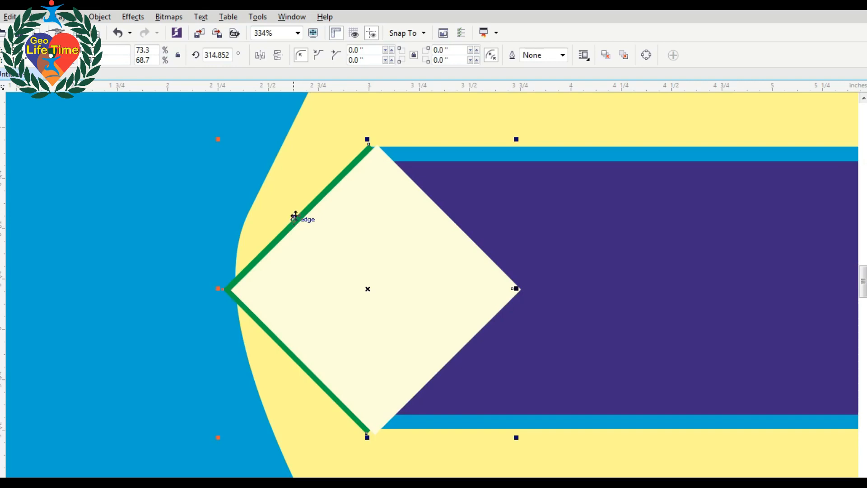
key(Escape)
click(315, 200)
key(shift+Page_Up)
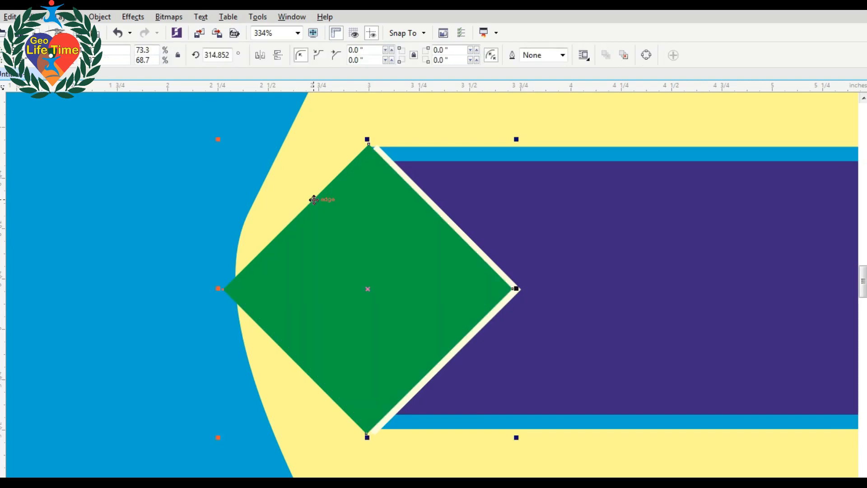
scroll(314, 200, down, 6)
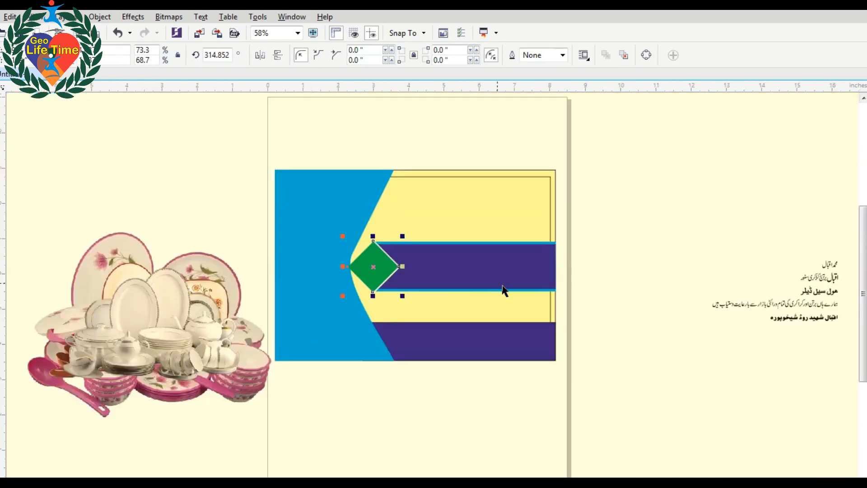
Save the drawing to the Desktop under the name 'Iq'.
click(625, 287)
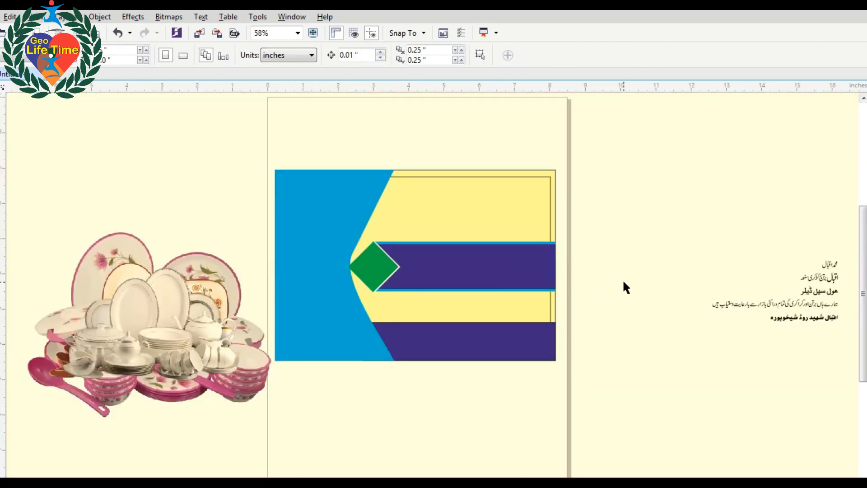
key(ctrl+s)
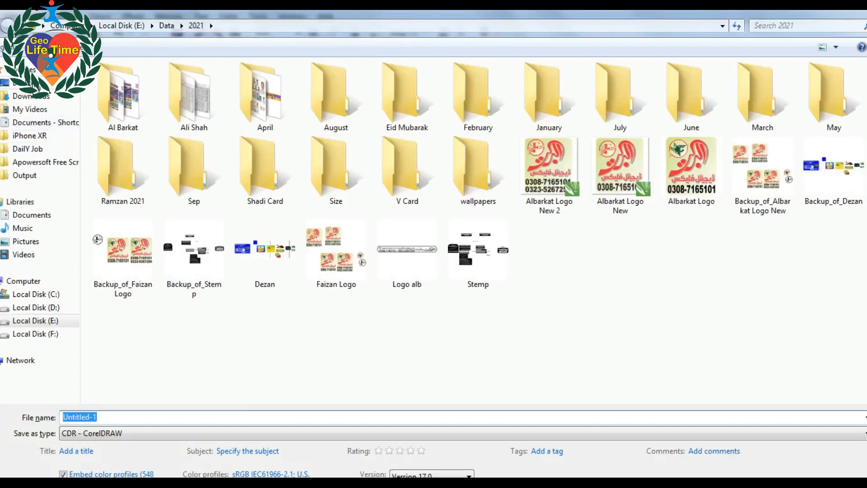
click(20, 83)
click(216, 417)
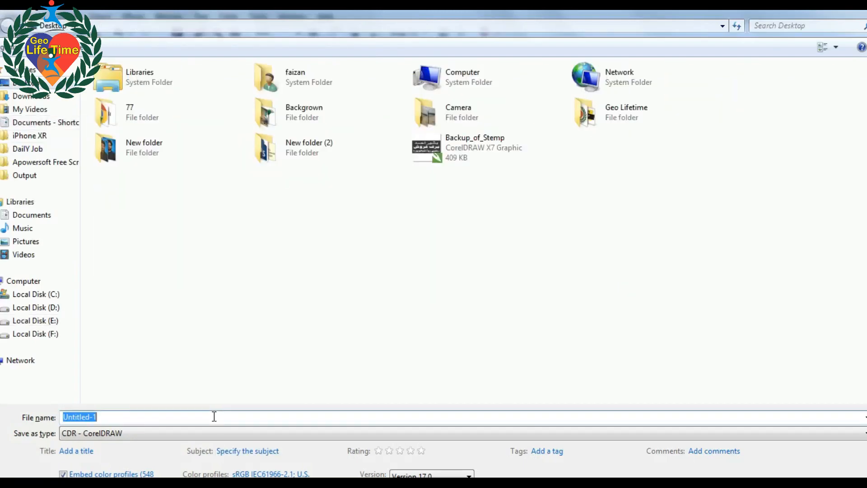
text(Iqba)
key(Return)
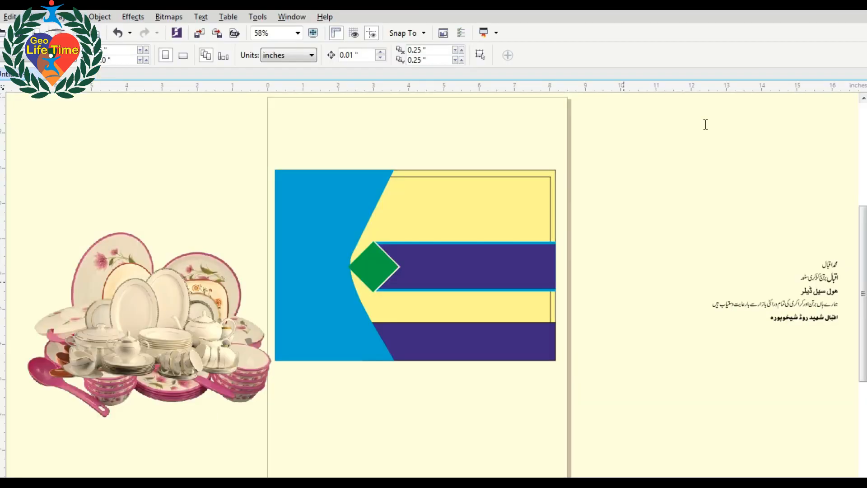
key(F2)
drag(225, 152, 763, 387)
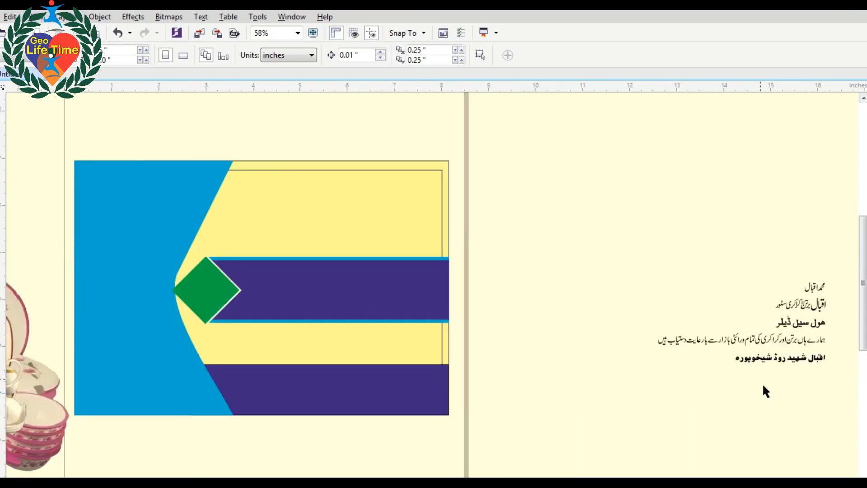
Move the Urdu name to the card's top-right and the three other Urdu lines beside the card.
click(812, 289)
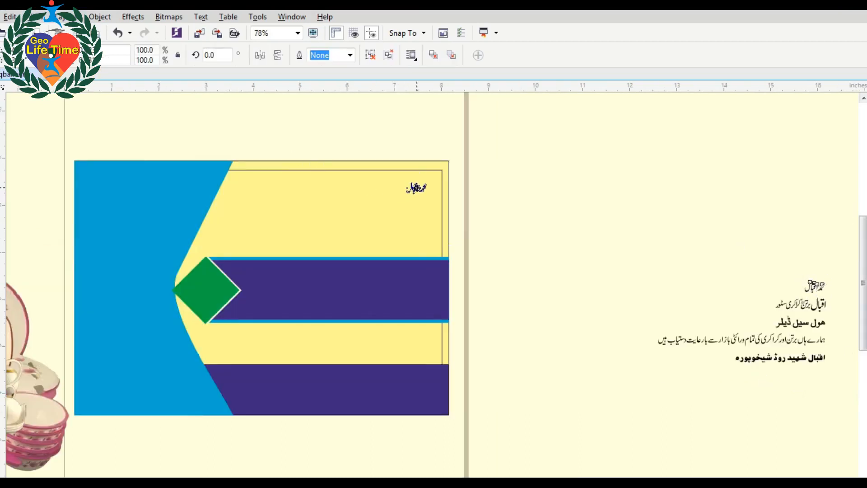
drag(400, 198, 371, 229)
click(816, 308)
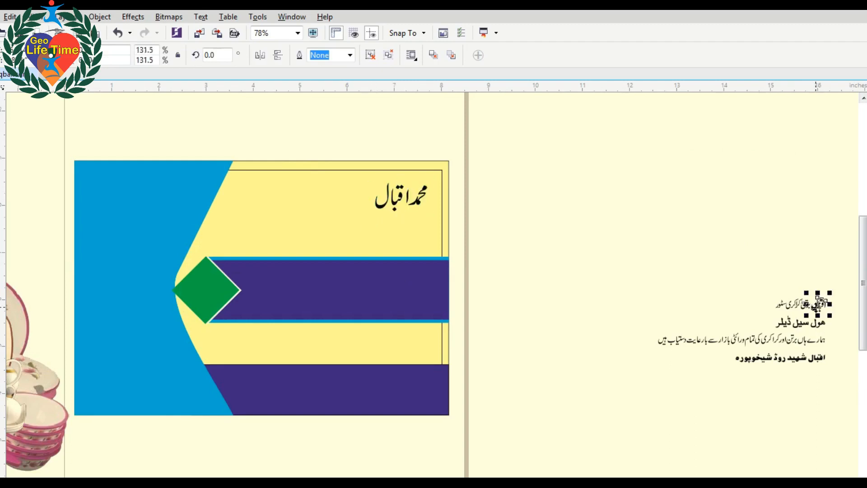
drag(826, 321, 486, 302)
drag(672, 398, 639, 400)
drag(793, 337, 584, 339)
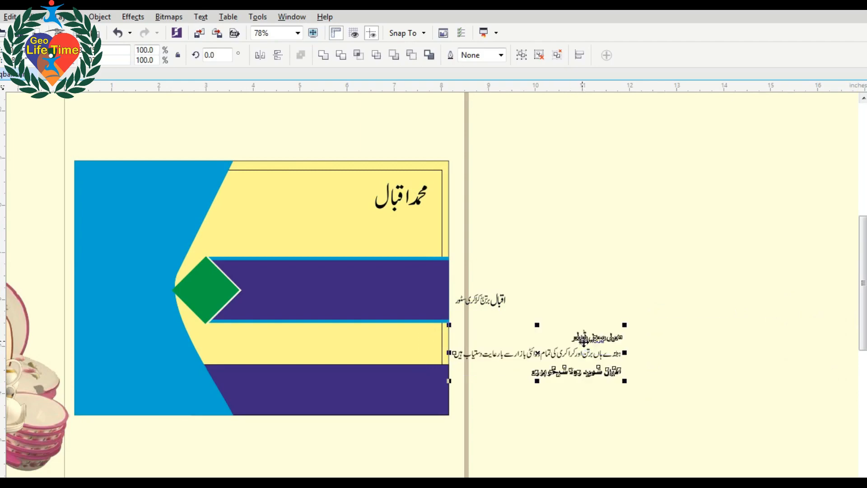
click(617, 300)
Shift the Urdu name slightly right at the card's top-right corner.
drag(118, 211, 656, 469)
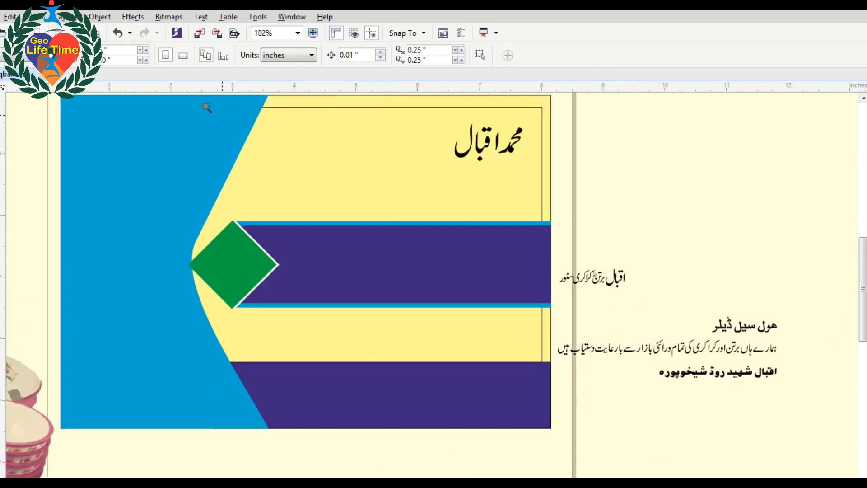
drag(207, 107, 614, 298)
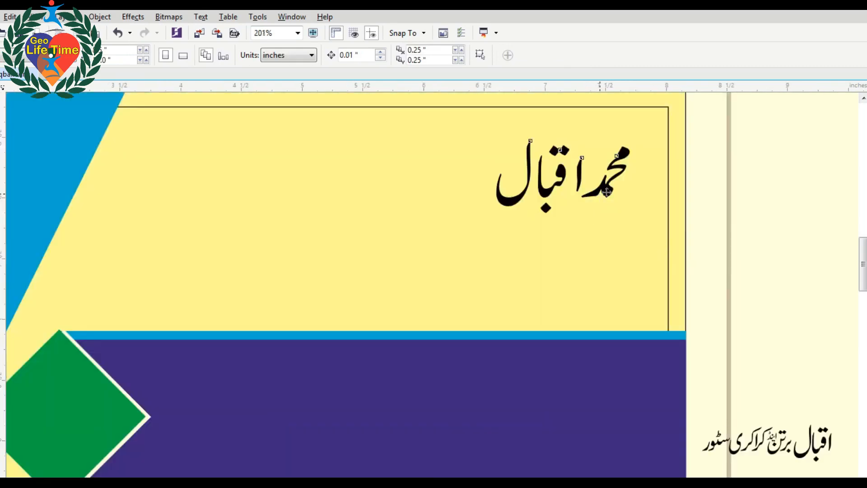
drag(629, 188, 647, 189)
click(215, 191)
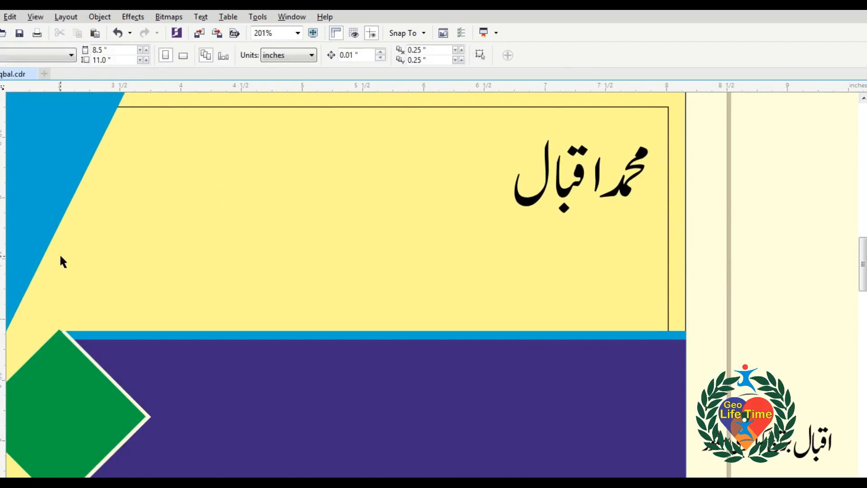
key(F7)
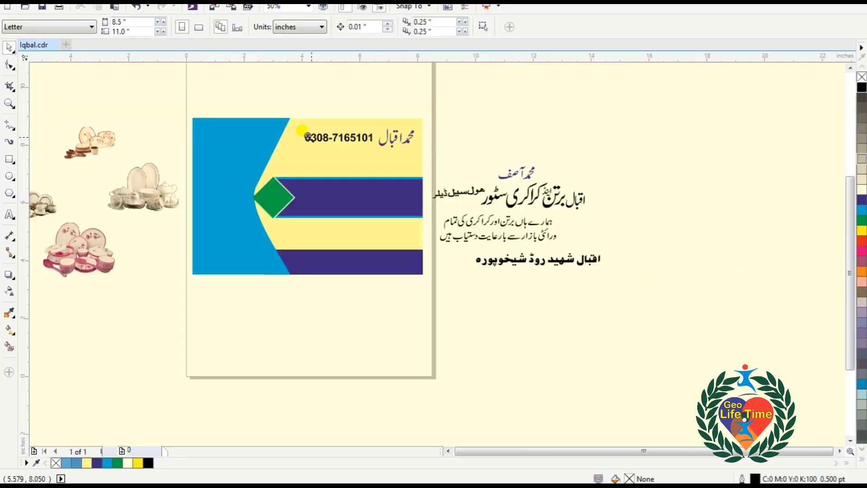
Place the second Urdu name below the first and right-align the two.
drag(302, 127, 445, 237)
scroll(453, 236, down, 2)
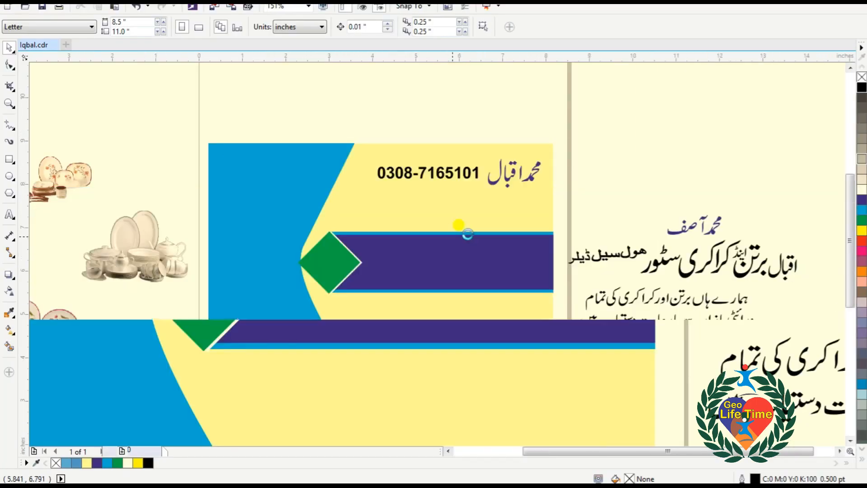
click(709, 226)
drag(709, 225, 523, 206)
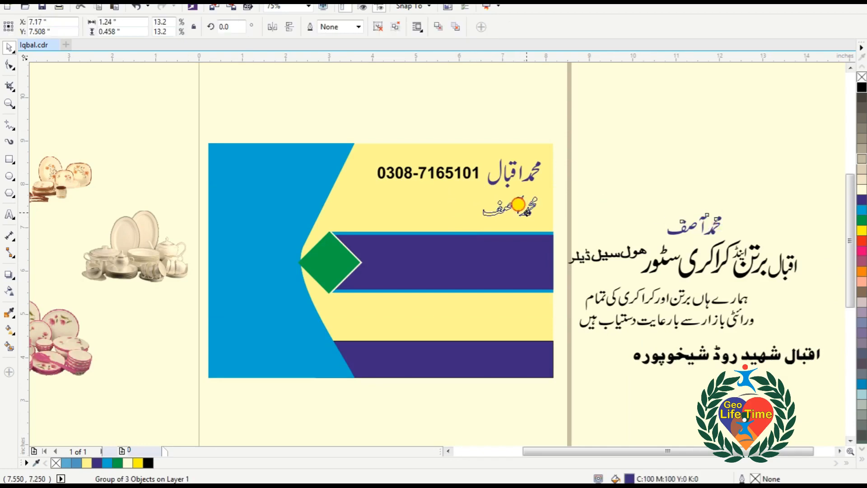
drag(344, 135, 596, 264)
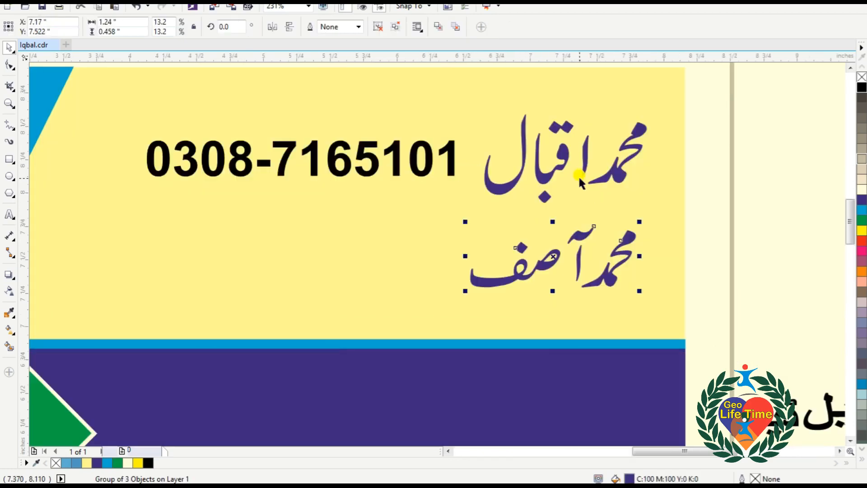
shift+click(612, 175)
key(r)
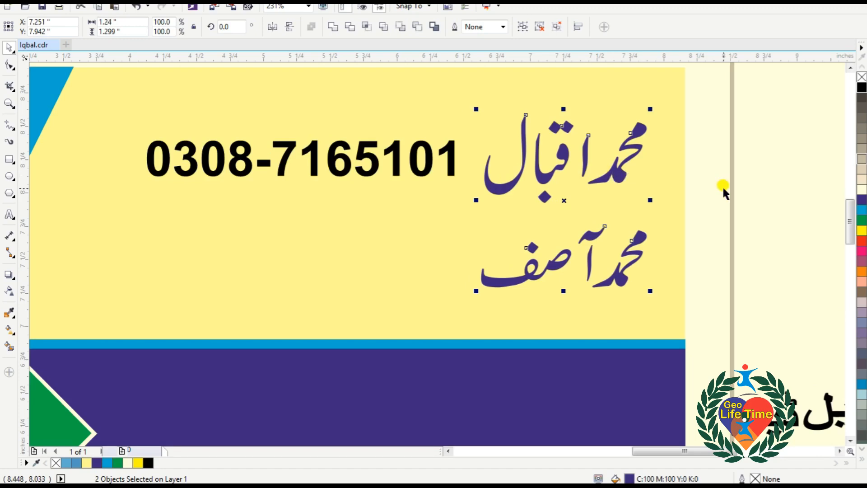
click(718, 187)
Add a second phone number line under the first and tighten the line spacing.
double_click(450, 174)
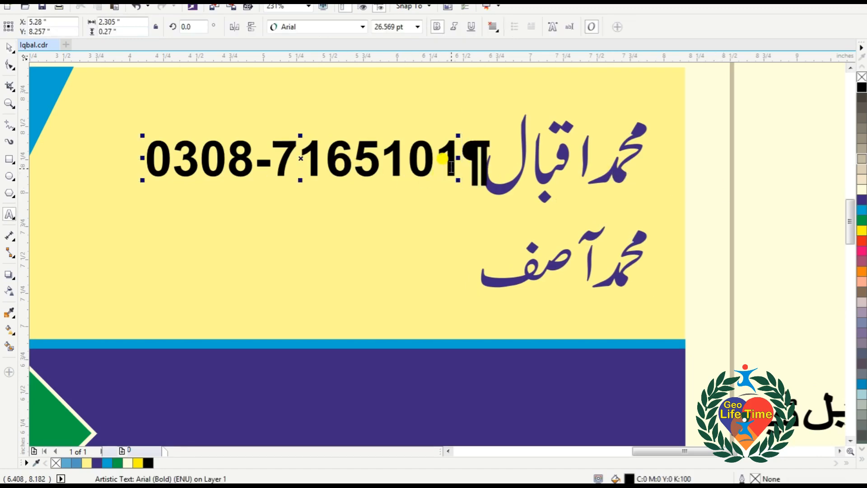
key(Return)
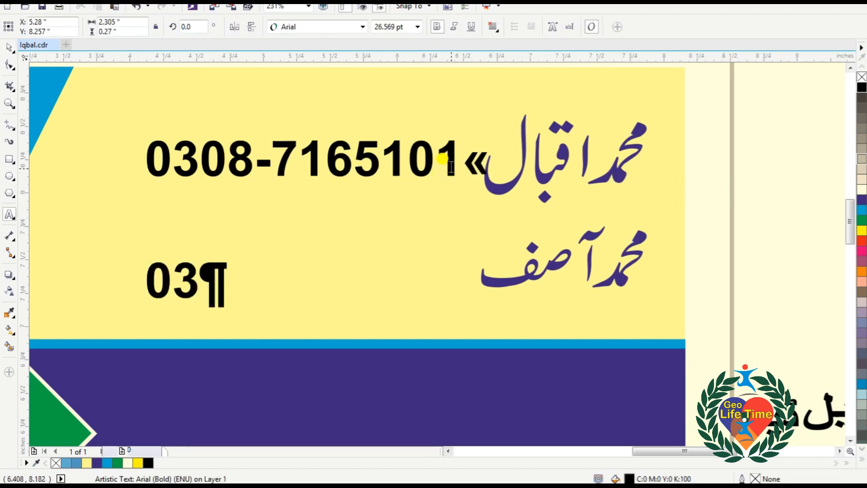
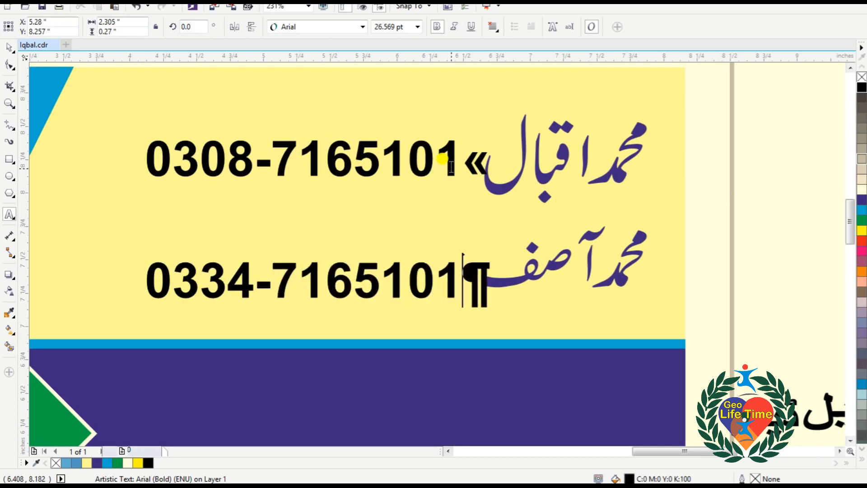
click(10, 46)
click(10, 66)
drag(141, 299, 142, 270)
key(space)
Frame the whole card and select its background rectangle.
scroll(438, 267, down, 2)
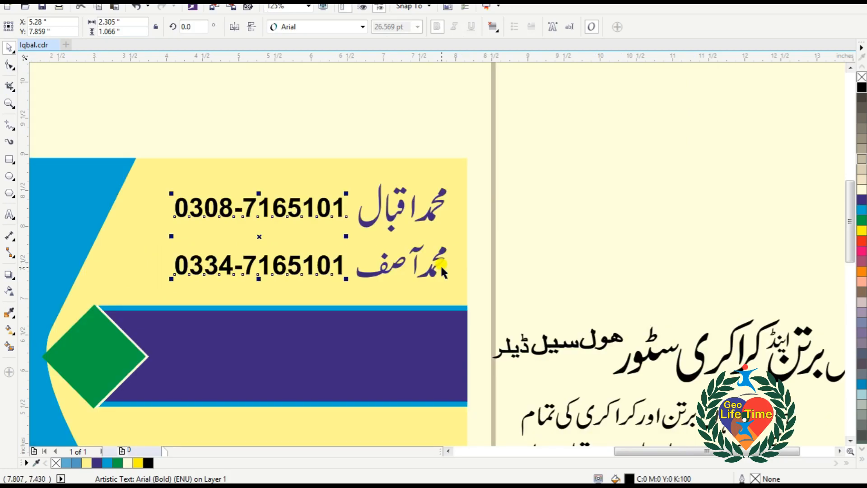
scroll(435, 241, down, 1)
key(F2)
drag(143, 195, 517, 398)
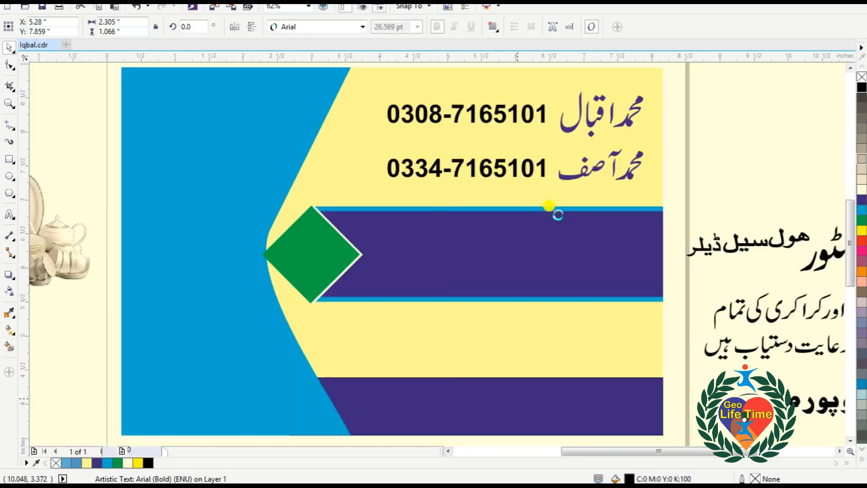
click(654, 89)
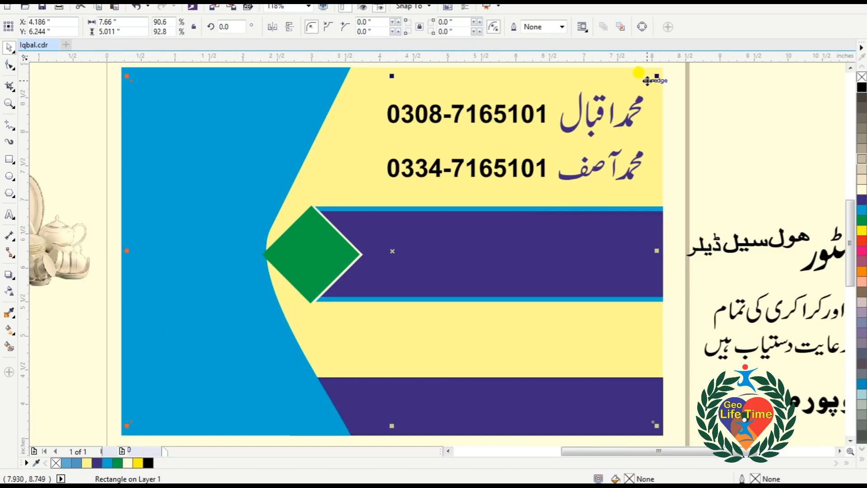
Give the card's background rectangle a thin black outline.
right_click(149, 463)
click(78, 385)
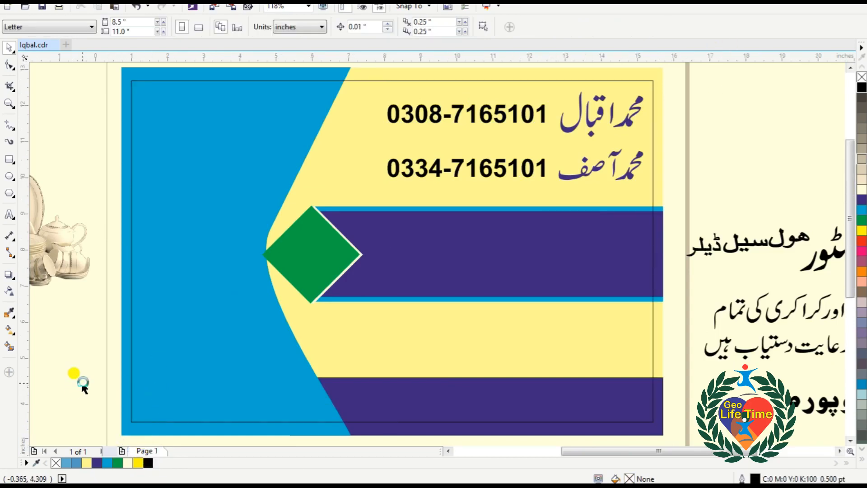
right_click(83, 383)
drag(81, 257, 630, 425)
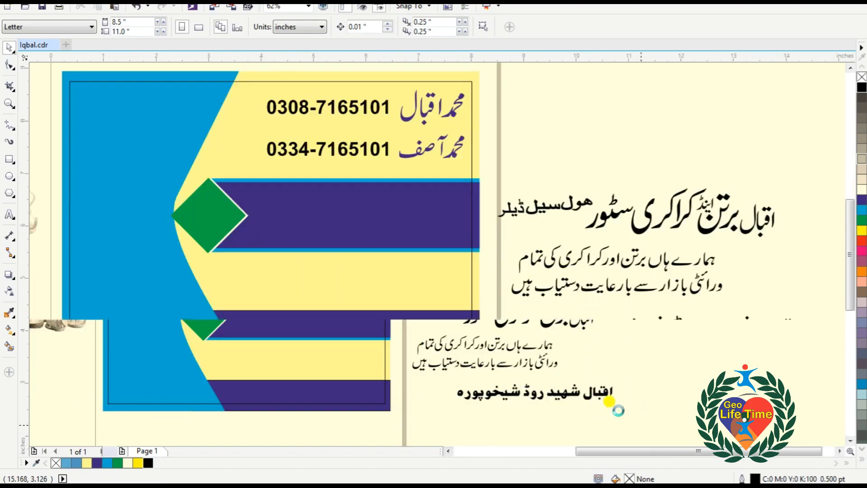
Group the Urdu store-name heading letters and centre them vertically in the purple band.
click(679, 219)
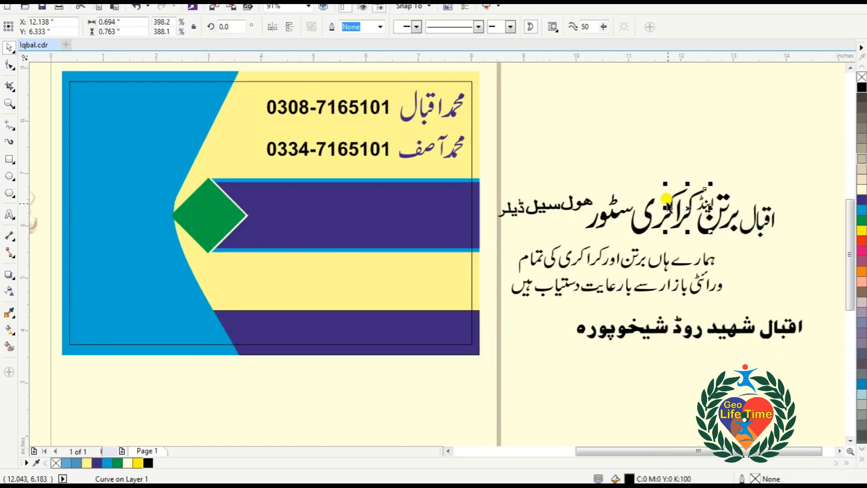
click(607, 171)
drag(583, 167, 393, 244)
key(ctrl+g)
drag(677, 220, 298, 215)
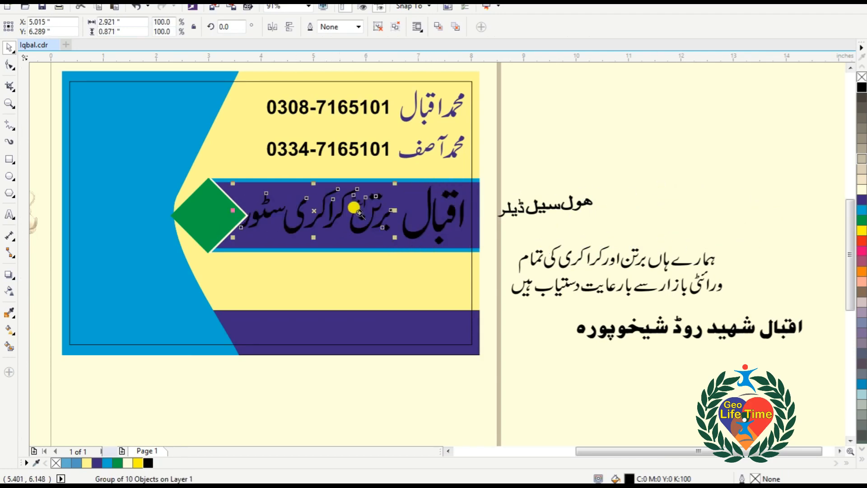
key(shift+F2)
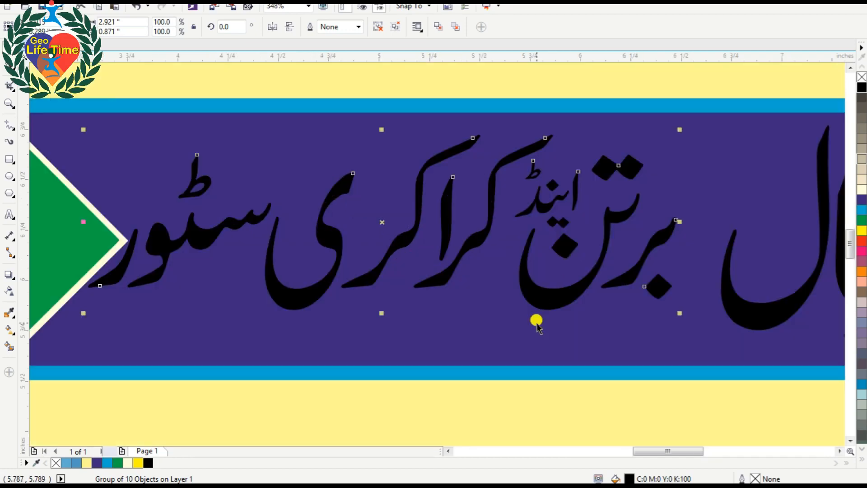
shift+click(528, 328)
key(e)
key(Escape)
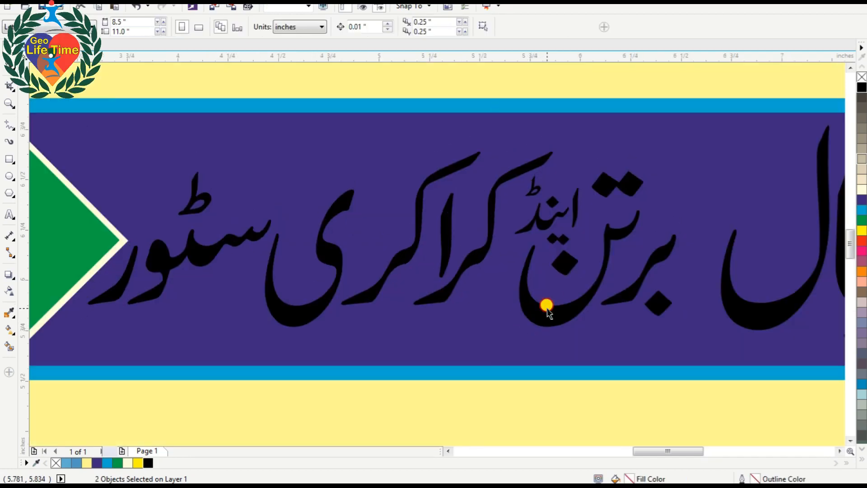
drag(542, 304, 564, 304)
Colour the heading white and its first word اقبال yellow.
shift+click(730, 300)
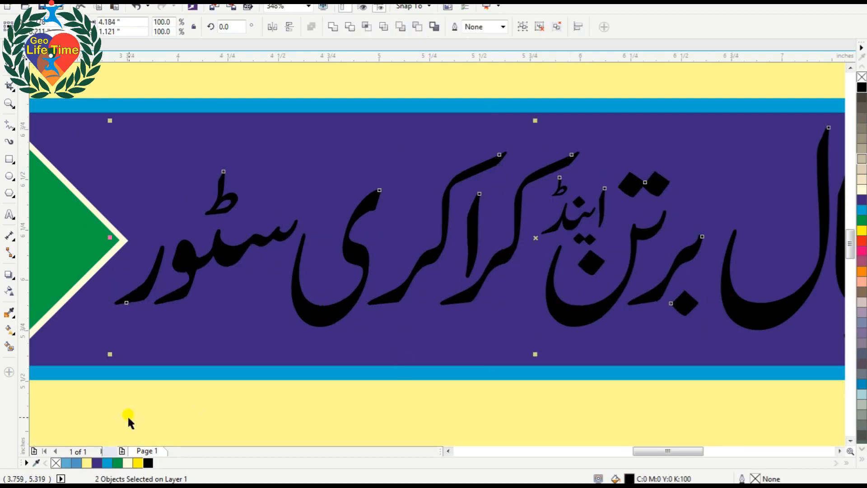
click(128, 462)
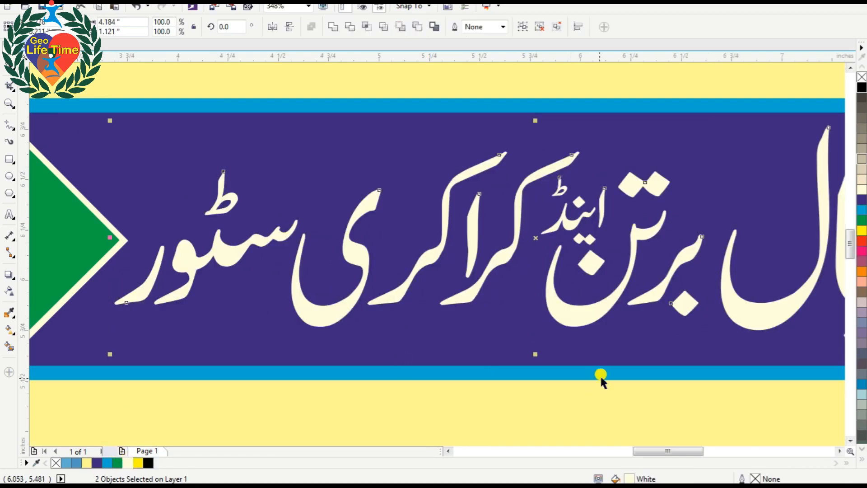
click(745, 311)
click(138, 462)
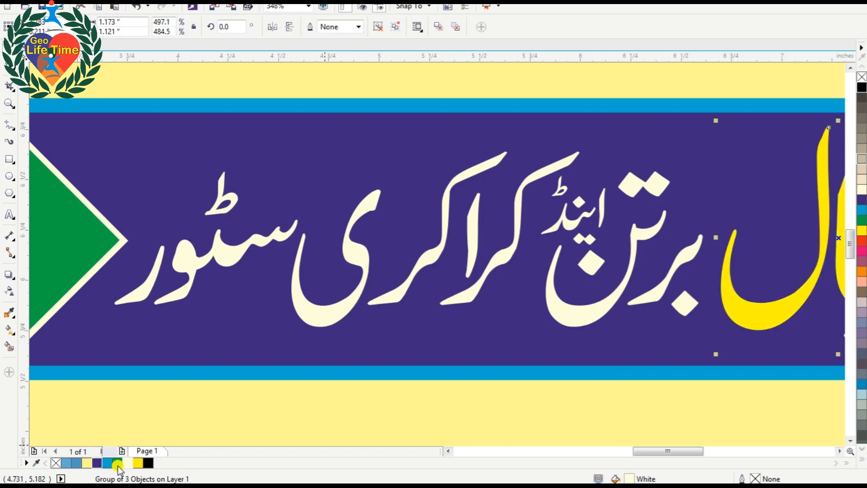
key(F4)
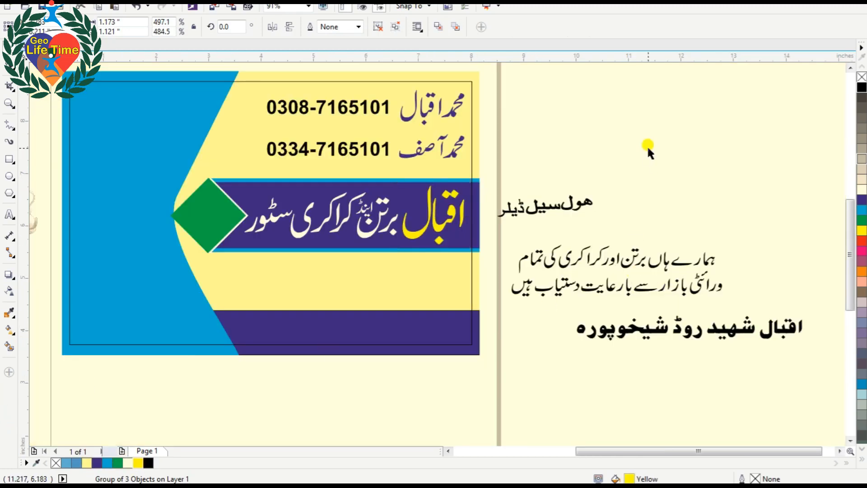
Separate the three wholesale-dealer tagline words and select them together.
click(647, 144)
key(F3)
key(F2)
drag(339, 152, 614, 290)
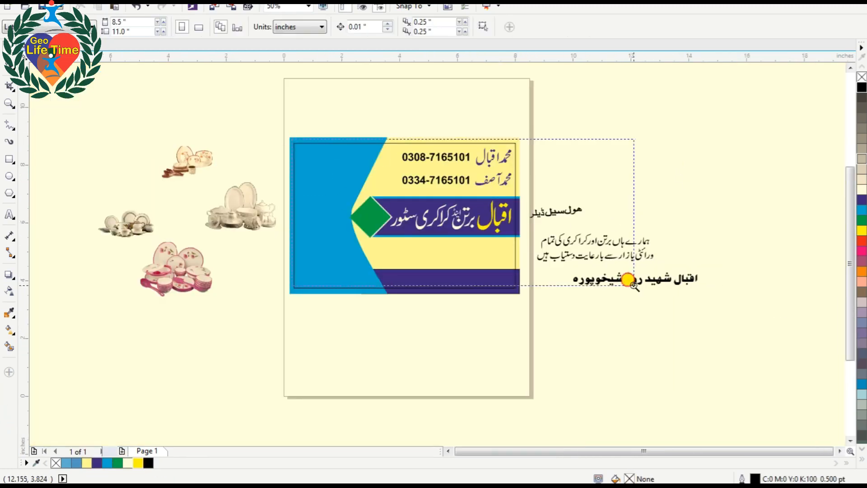
click(707, 251)
drag(706, 253, 671, 201)
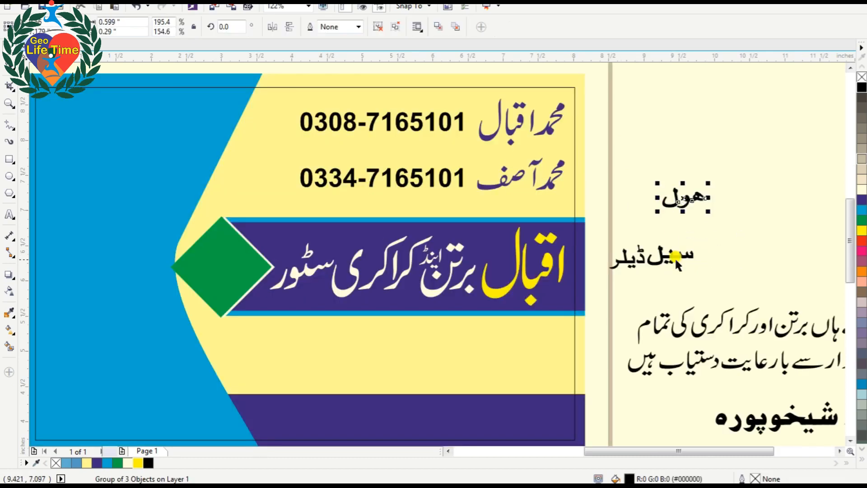
drag(668, 252, 676, 229)
drag(740, 173, 253, 221)
Stack the words ہول سیل ڈیلر one per line on the green diamond.
key(F2)
drag(96, 111, 433, 355)
click(543, 142)
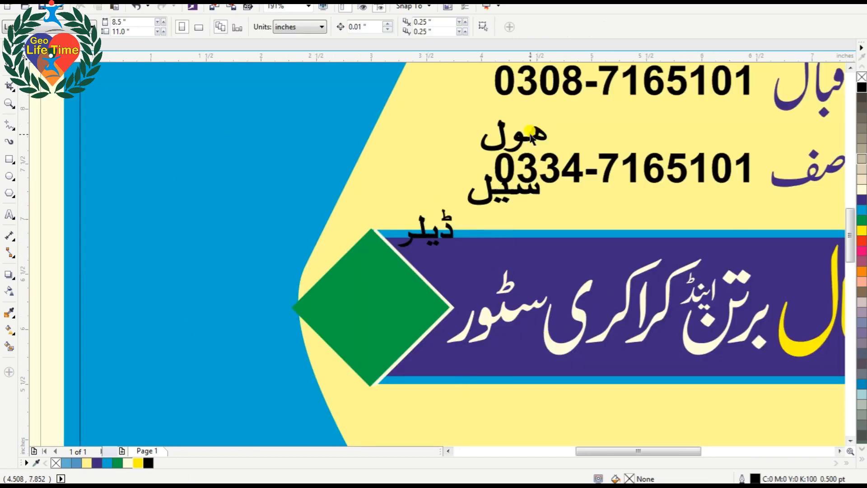
drag(523, 141, 368, 265)
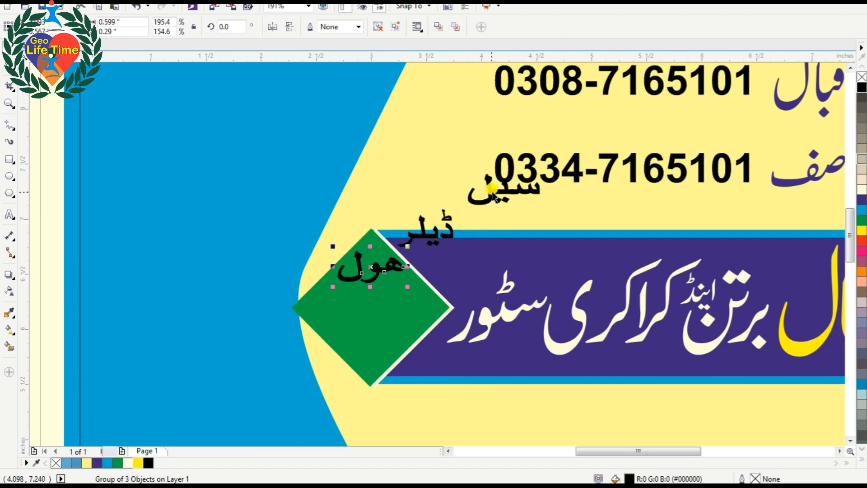
drag(487, 182, 353, 301)
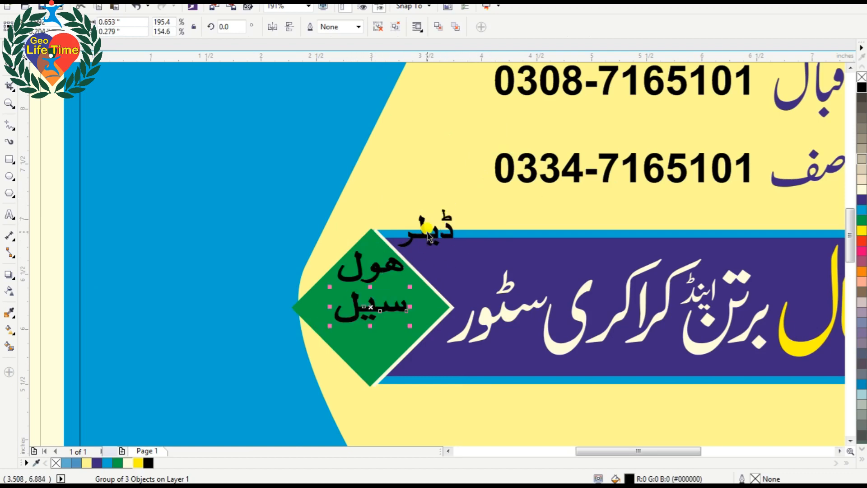
drag(427, 231, 397, 281)
key(Escape)
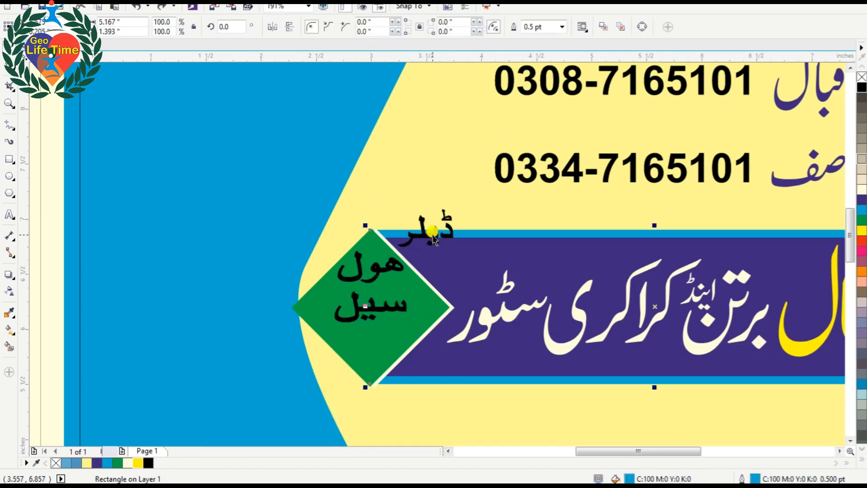
click(421, 233)
drag(421, 233, 372, 339)
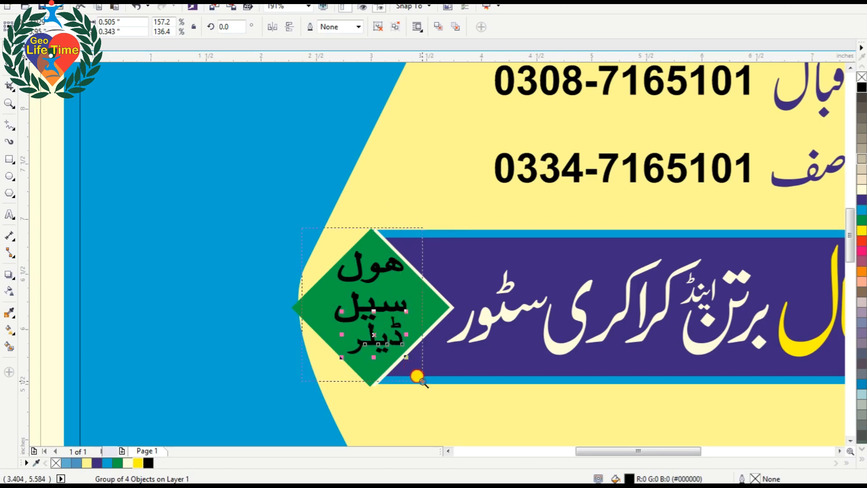
scroll(398, 370, up, 3)
mouse_move(467, 294)
mouse_down()
mouse_move(450, 338)
mouse_move(429, 352)
mouse_move(466, 305)
mouse_up()
Centre-align the three wholesale-dealer words, colour them white after trying yellow, and group them.
shift+click(461, 264)
shift+click(468, 164)
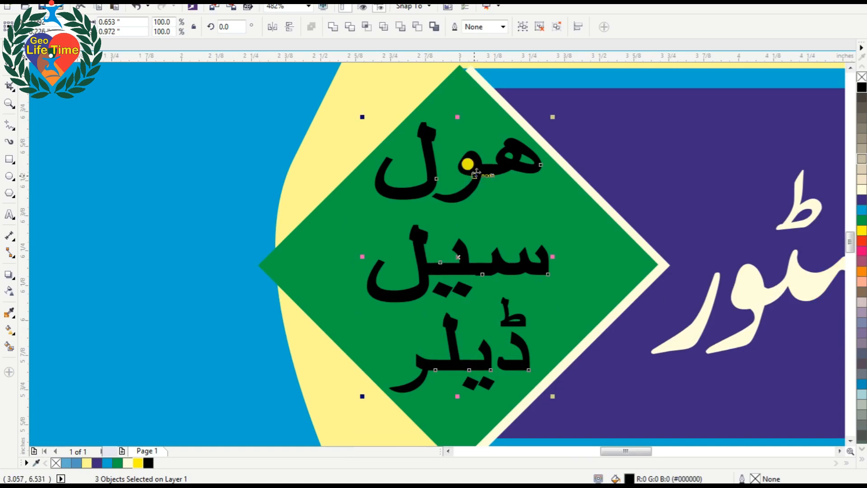
key(c)
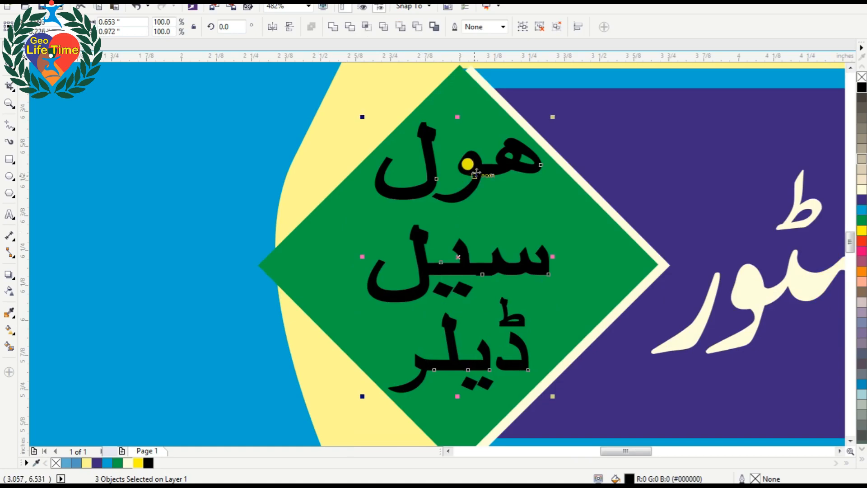
click(126, 465)
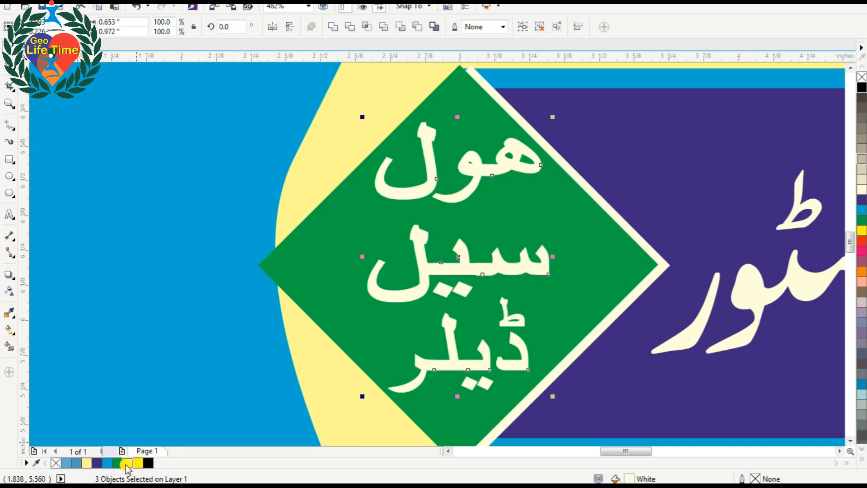
click(138, 465)
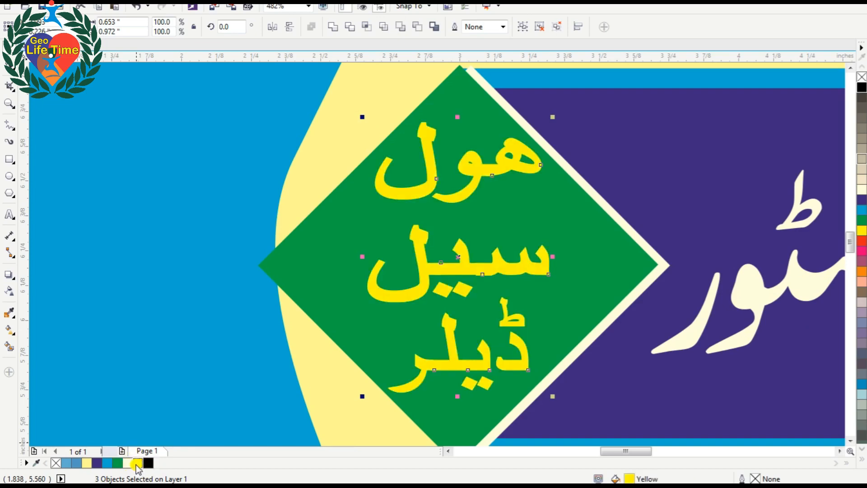
click(127, 464)
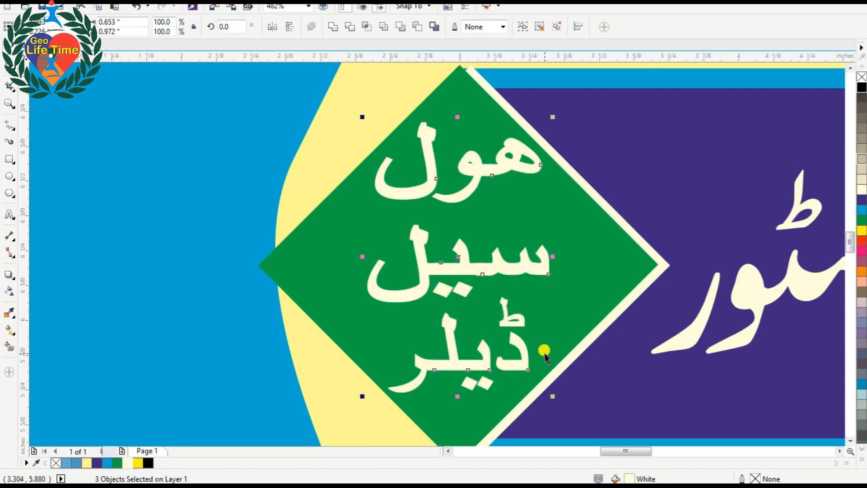
key(ctrl+g)
Close the gap between the two Urdu description lines and move them onto the yellow band.
scroll(545, 354, down, 6)
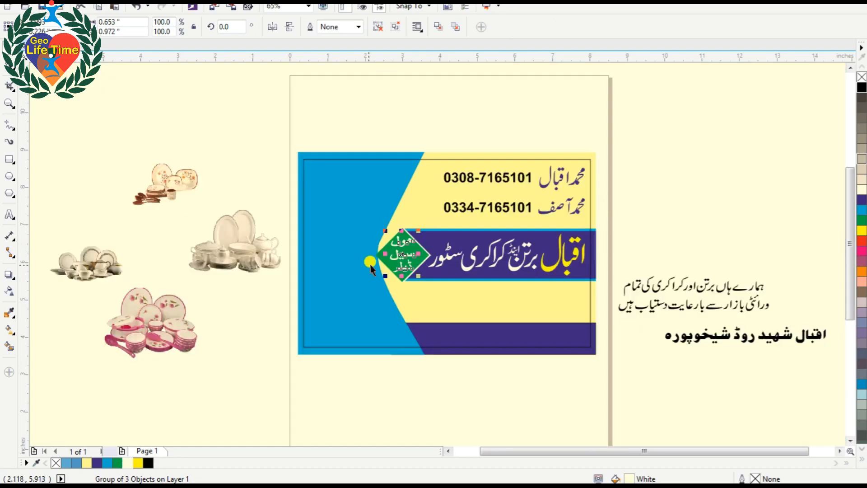
click(680, 205)
drag(290, 77, 759, 387)
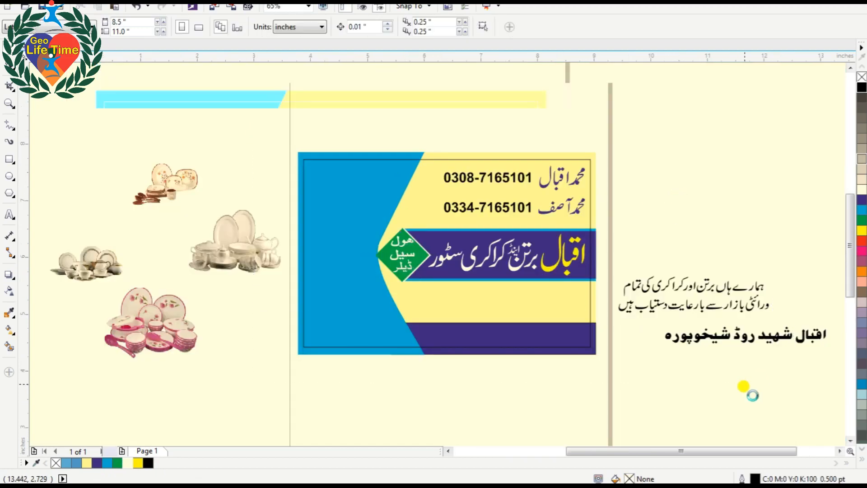
click(714, 300)
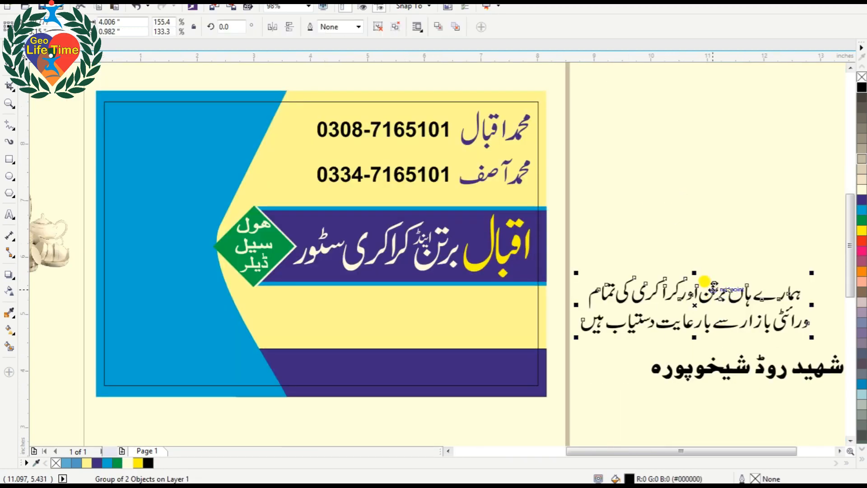
ctrl+click(713, 289)
drag(713, 289, 708, 253)
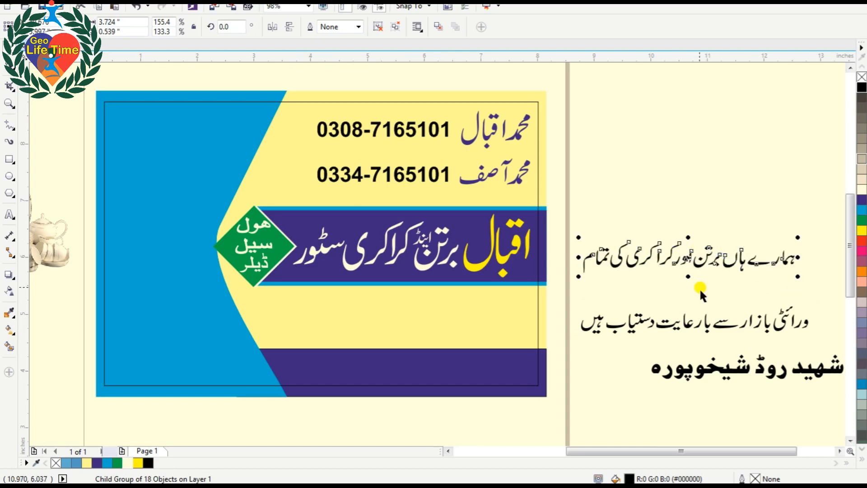
click(698, 326)
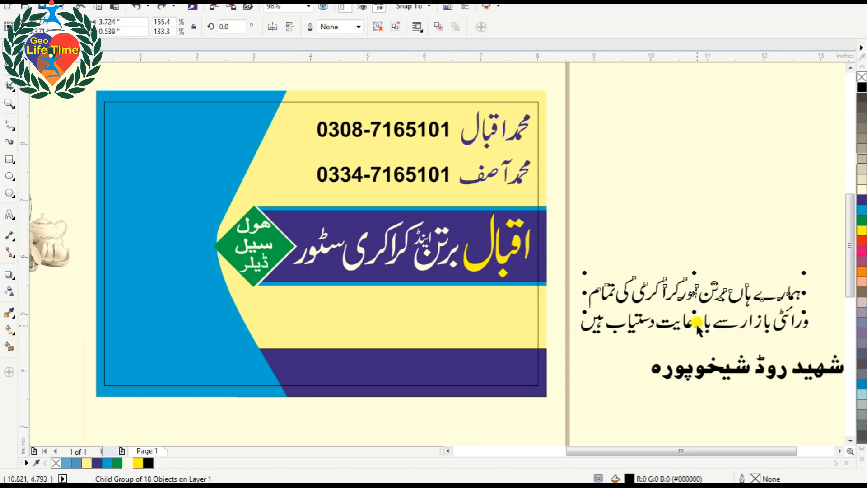
drag(698, 324, 422, 329)
Shift the description slightly left and up, and enlarge it to fill the yellow area.
key(F2)
drag(212, 264, 568, 371)
shift+click(647, 163)
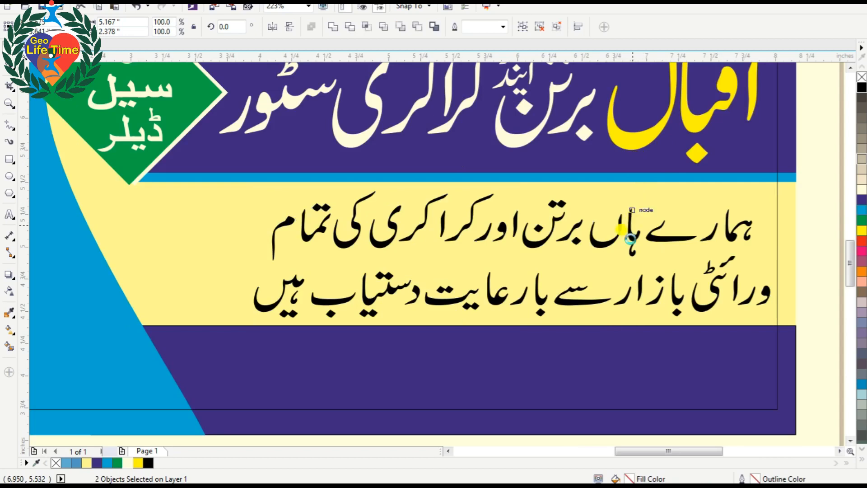
click(628, 232)
drag(630, 234, 587, 228)
drag(730, 320, 736, 326)
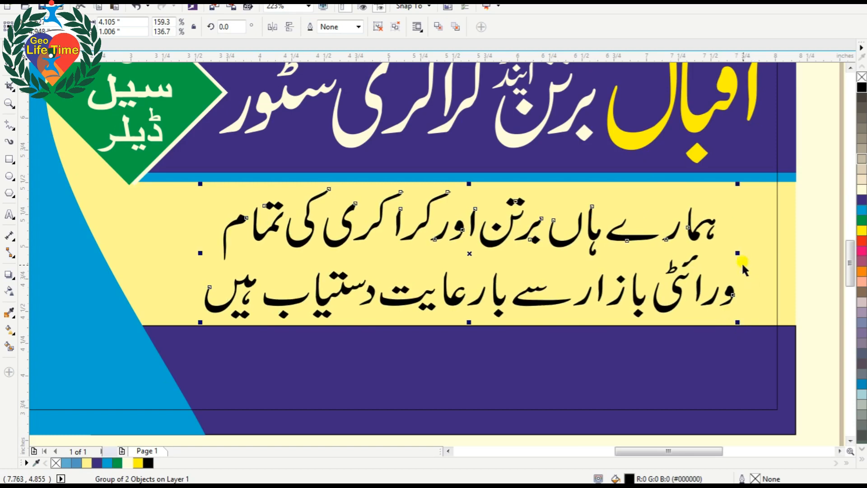
mouse_move(738, 252)
mouse_down()
mouse_move(726, 244)
mouse_move(743, 252)
mouse_up()
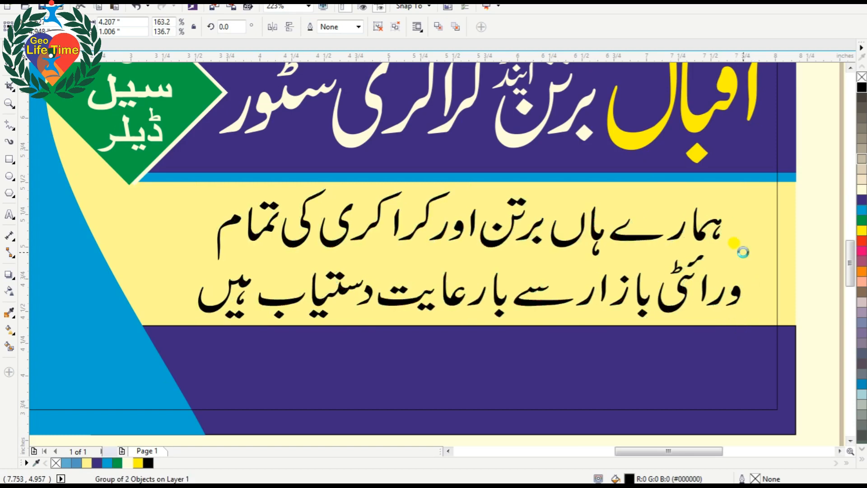
key(Escape)
Move the address text onto the bottom purple band of the card.
key(F4)
mouse_move(726, 337)
mouse_down()
mouse_move(503, 319)
mouse_move(504, 339)
mouse_move(490, 337)
mouse_up()
key(F2)
drag(413, 308, 634, 382)
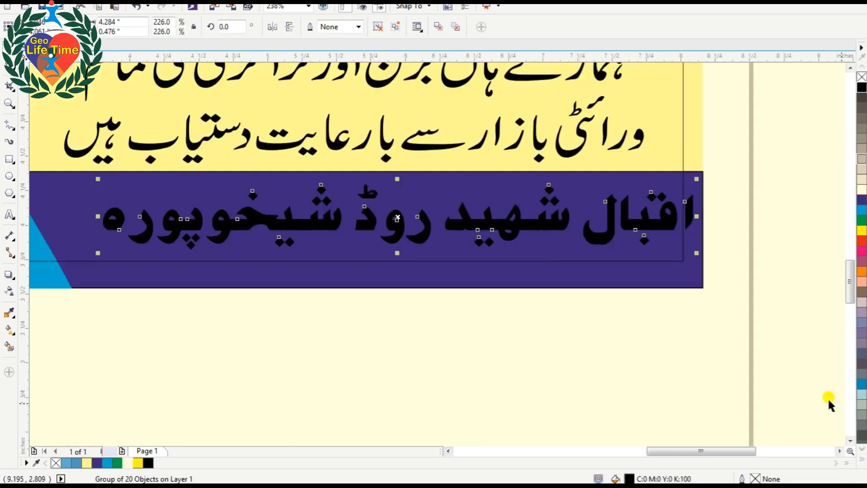
Slide the address line left on the purple band and recolour it cream.
drag(652, 219, 619, 244)
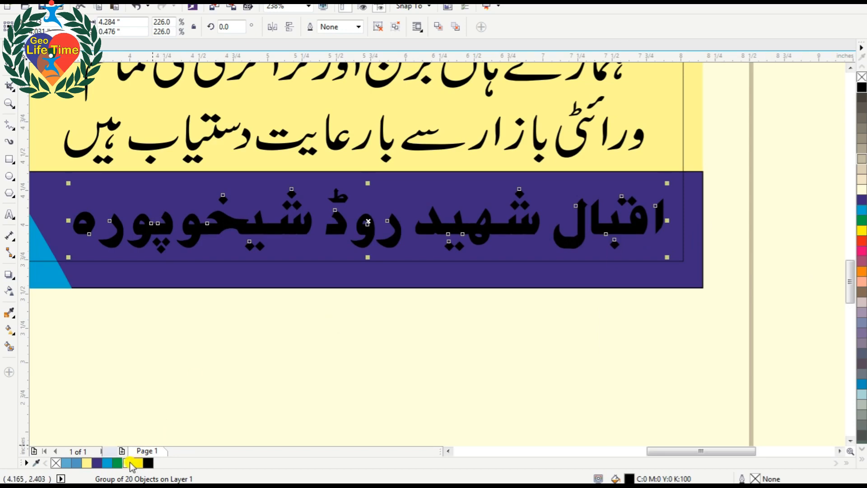
click(130, 462)
click(387, 342)
scroll(387, 340, down, 2)
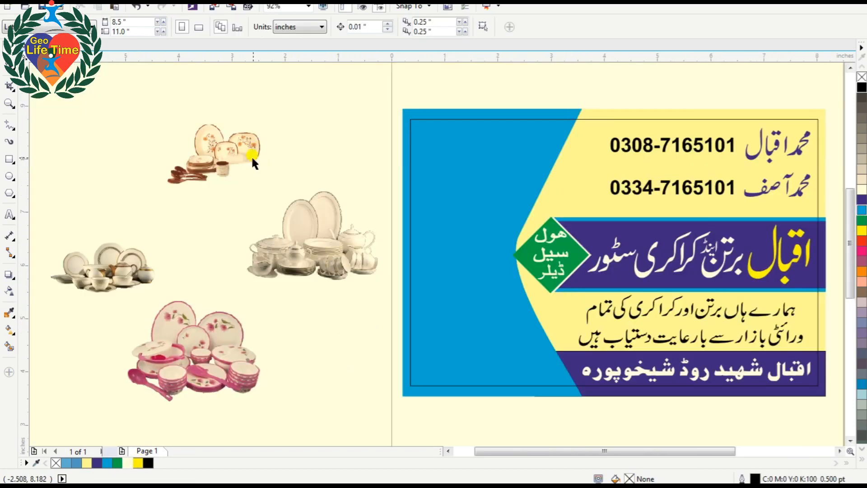
Move the white crockery set photo onto the blue panel and enlarge it slightly.
click(203, 345)
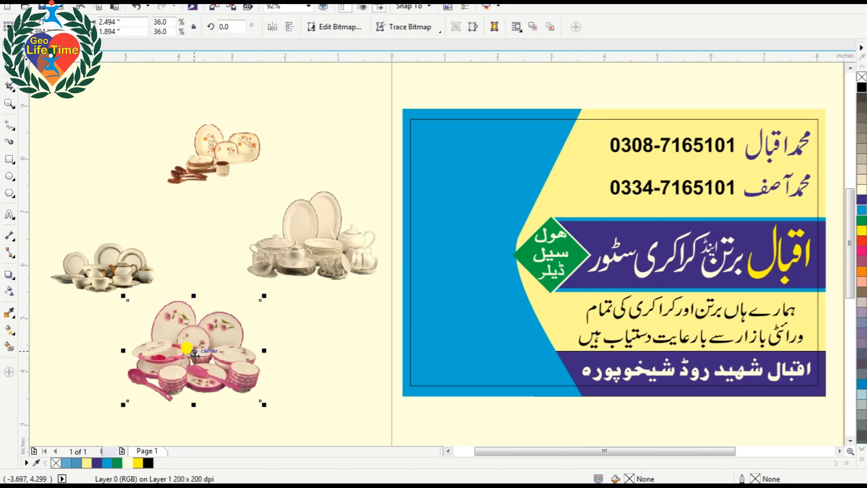
drag(228, 176, 299, 154)
click(310, 232)
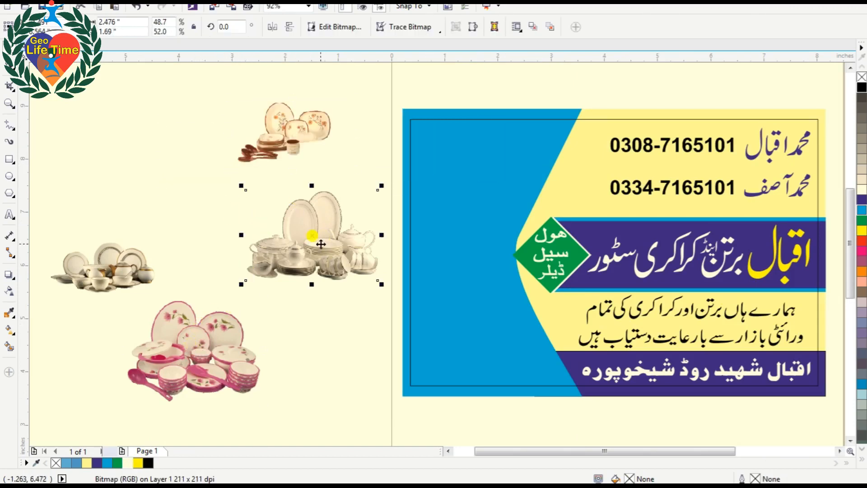
drag(310, 250, 479, 178)
shift+click(554, 112)
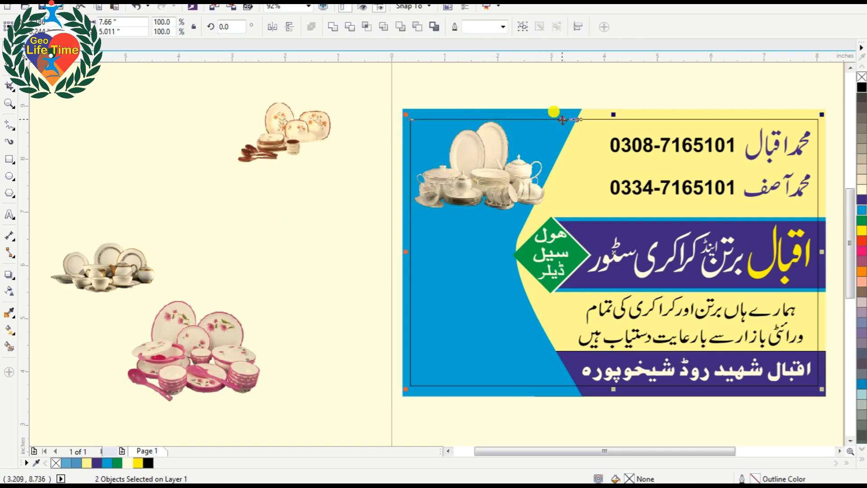
click(381, 110)
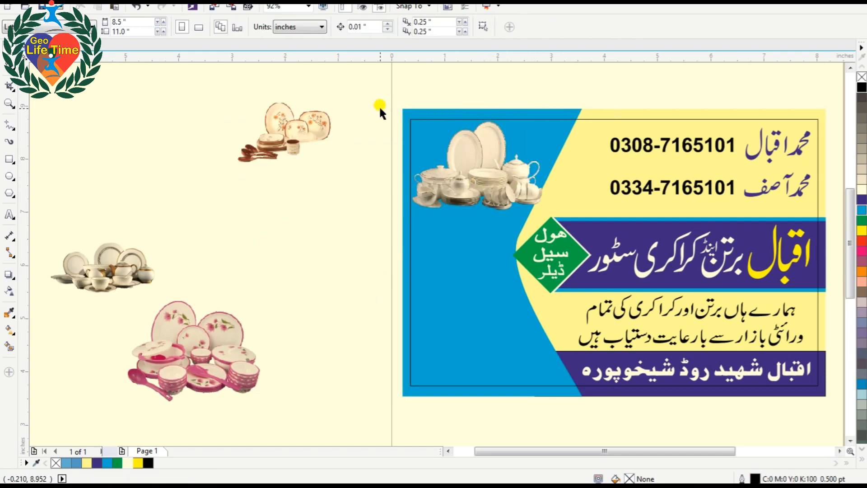
drag(184, 93, 620, 271)
click(463, 182)
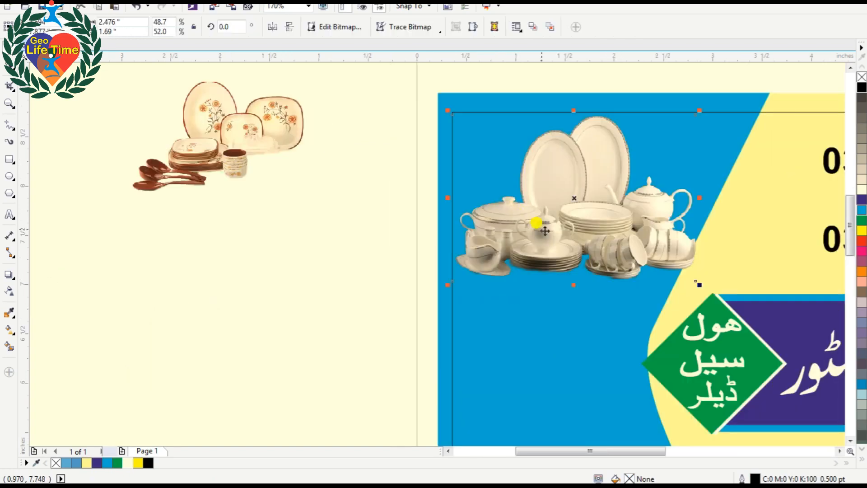
mouse_move(447, 285)
mouse_down()
mouse_move(426, 290)
mouse_move(433, 294)
mouse_up()
drag(699, 111, 703, 106)
Bring the orange plates and small white crockery photos into the panel, enlarging the small set.
scroll(692, 108, down, 2)
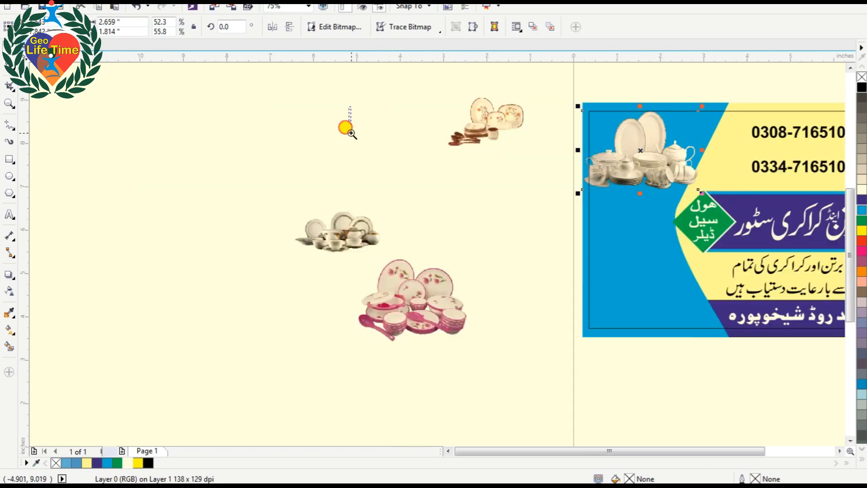
drag(350, 107, 725, 370)
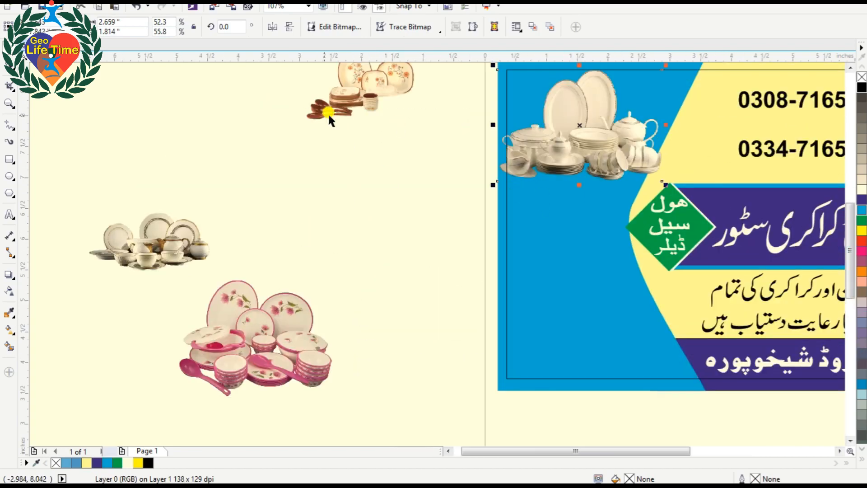
click(185, 242)
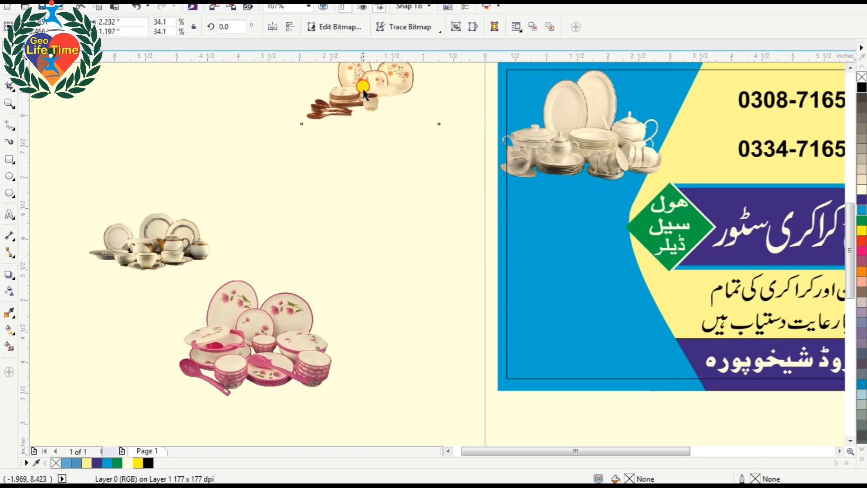
drag(360, 108, 545, 293)
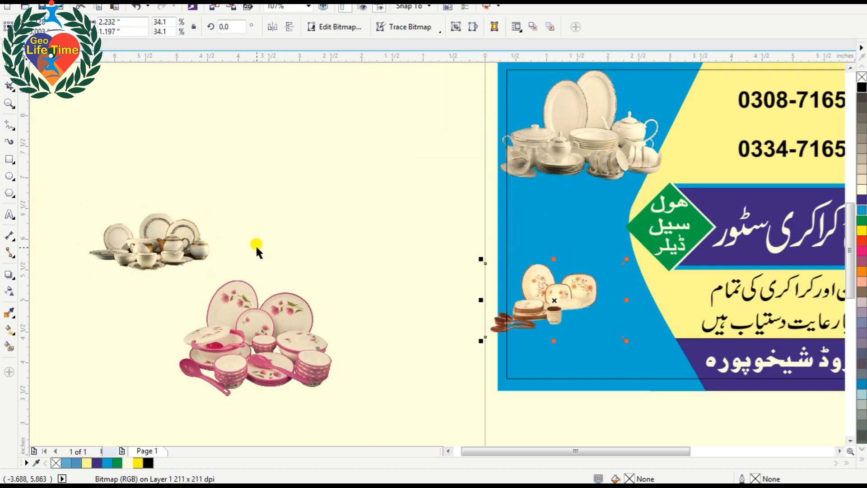
drag(178, 241, 627, 213)
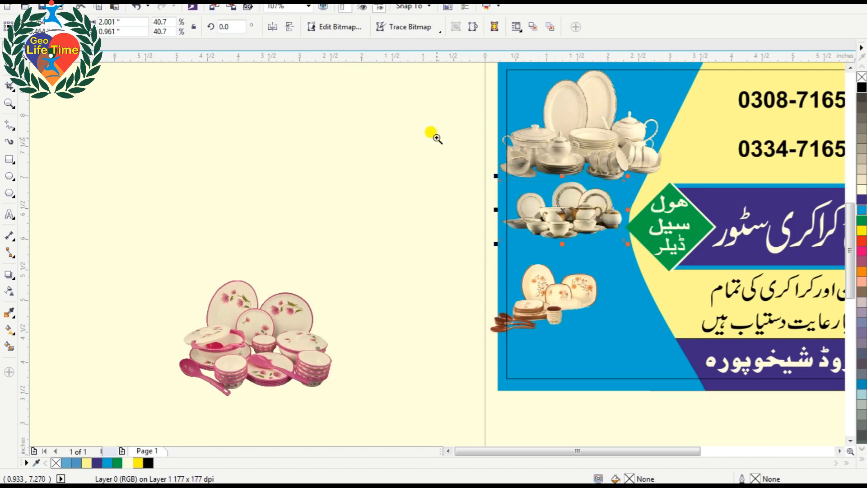
scroll(613, 262, up, 3)
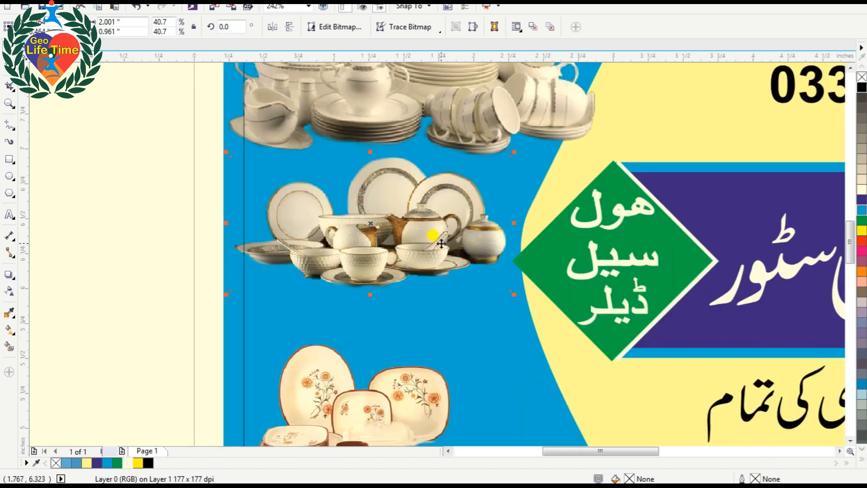
drag(442, 244, 430, 228)
drag(501, 271, 531, 285)
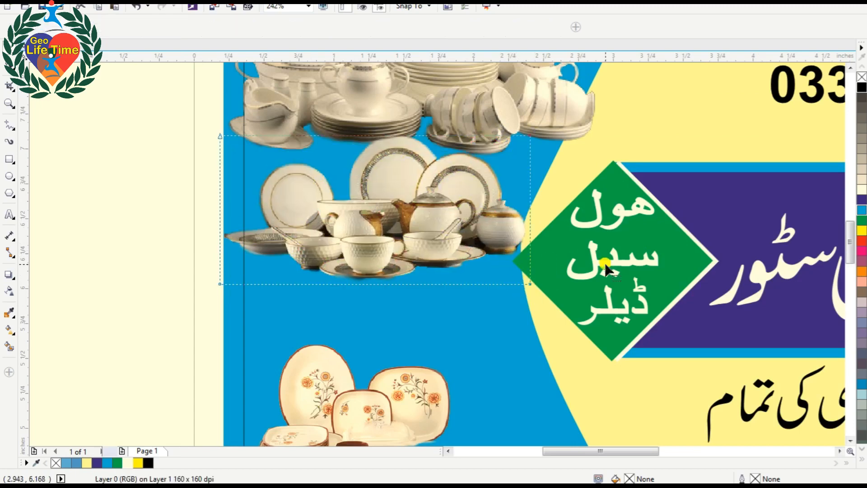
Crop the left edge of the small white crockery photo with the Shape tool.
key(F10)
drag(200, 97, 243, 315)
drag(221, 283, 226, 280)
key(space)
scroll(243, 272, down, 2)
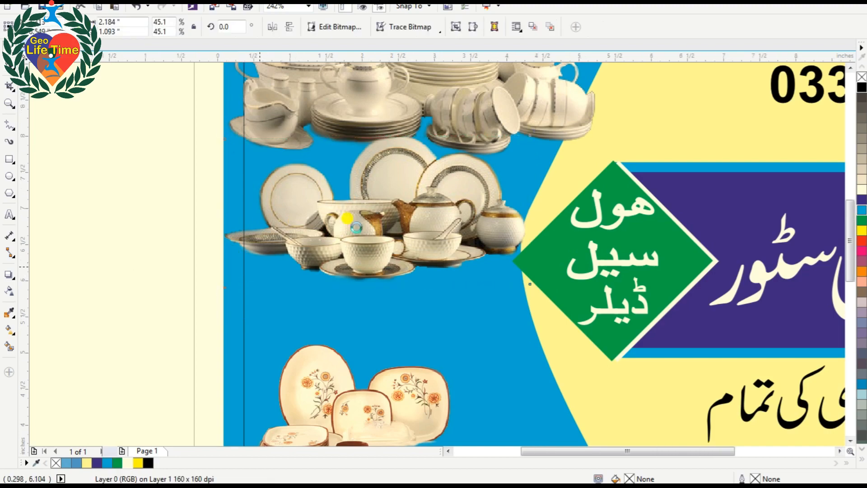
scroll(253, 307, up, 4)
Move the orange plates photo up under the others and enlarge it slightly.
click(355, 282)
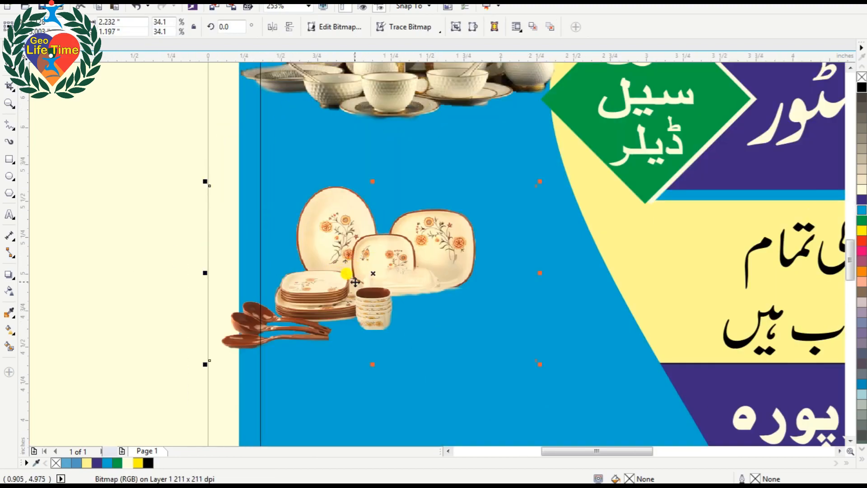
drag(355, 282, 428, 210)
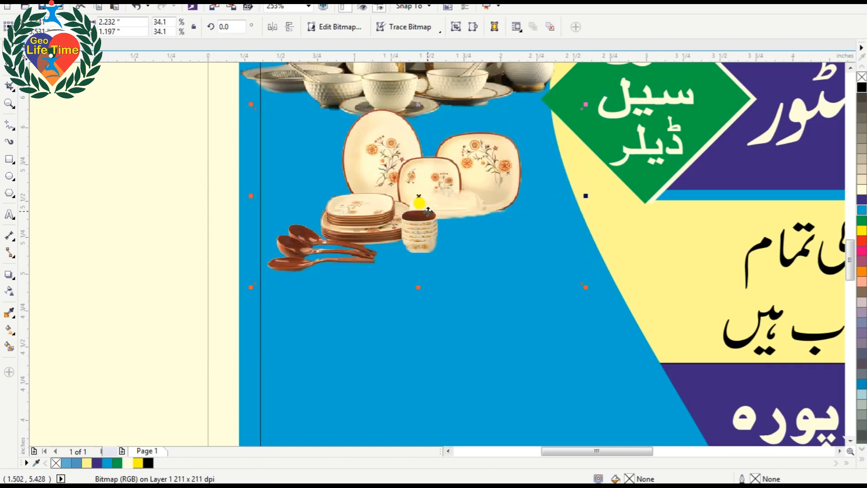
drag(585, 286, 599, 294)
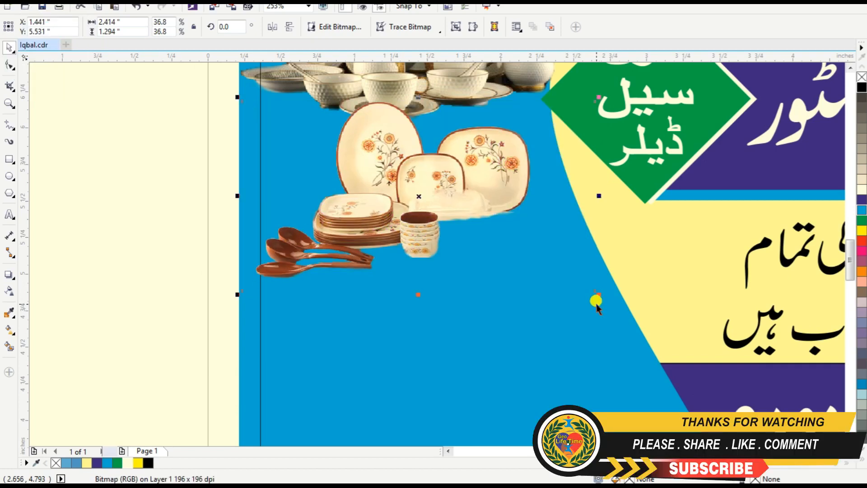
scroll(596, 304, down, 2)
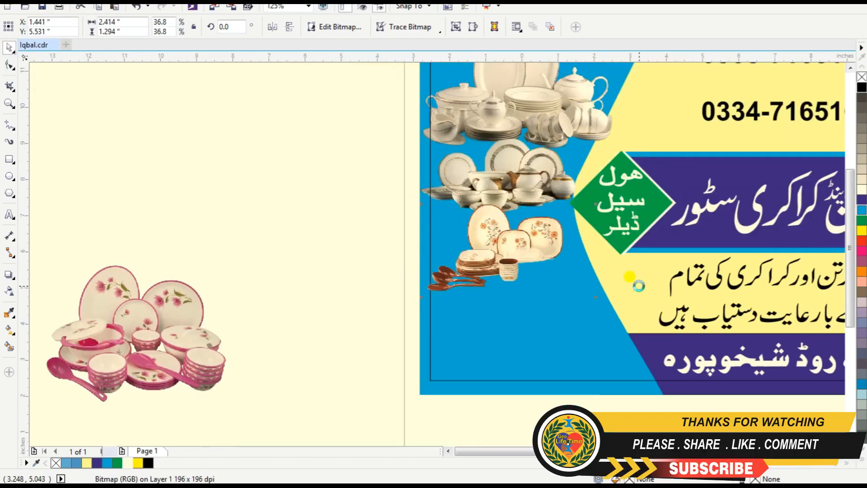
Place the pink dish-set photo at the panel bottom, stretch it to 38.4% by 36.3%, then view the whole card.
key(F2)
drag(321, 226, 682, 371)
drag(264, 310, 643, 277)
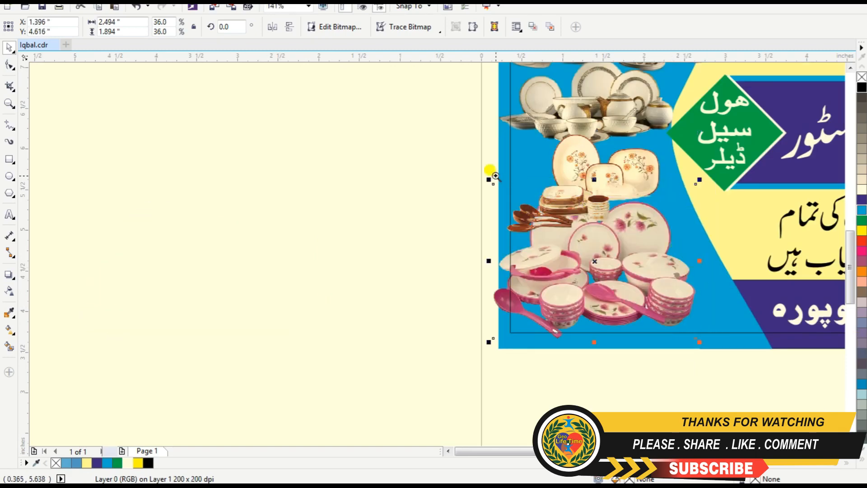
scroll(704, 348, up, 2)
drag(704, 349, 534, 309)
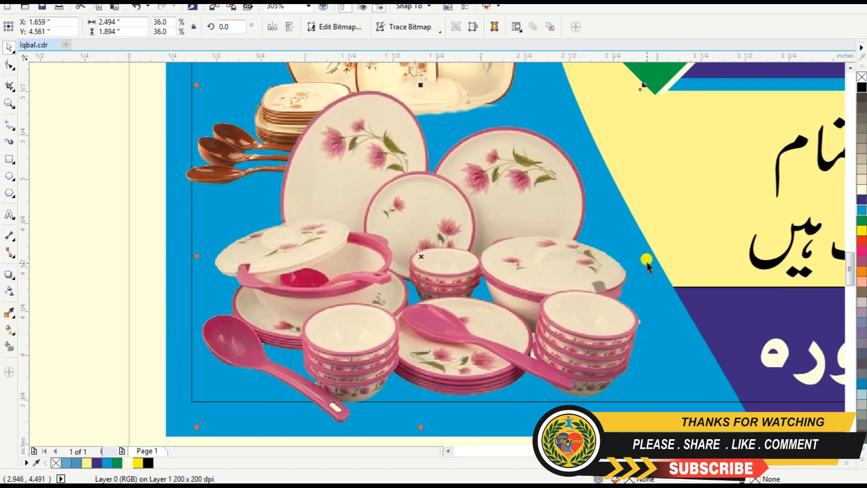
drag(644, 257, 669, 256)
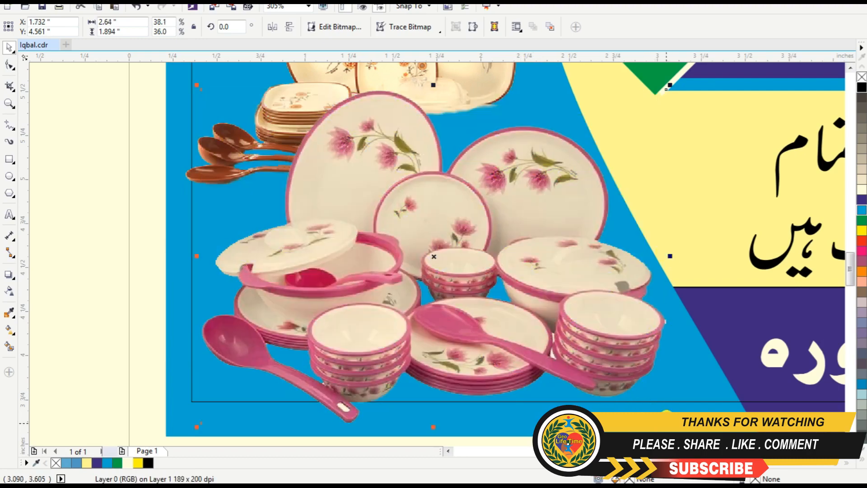
click(625, 341)
drag(670, 427, 673, 430)
key(Escape)
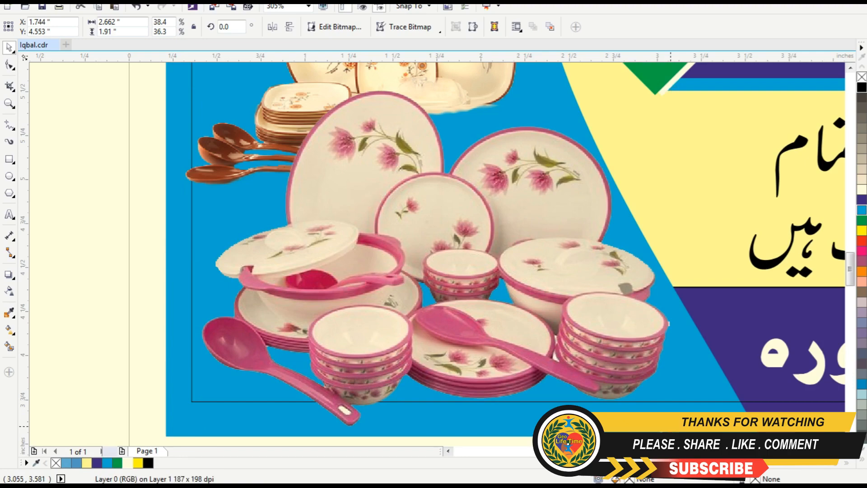
key(F4)
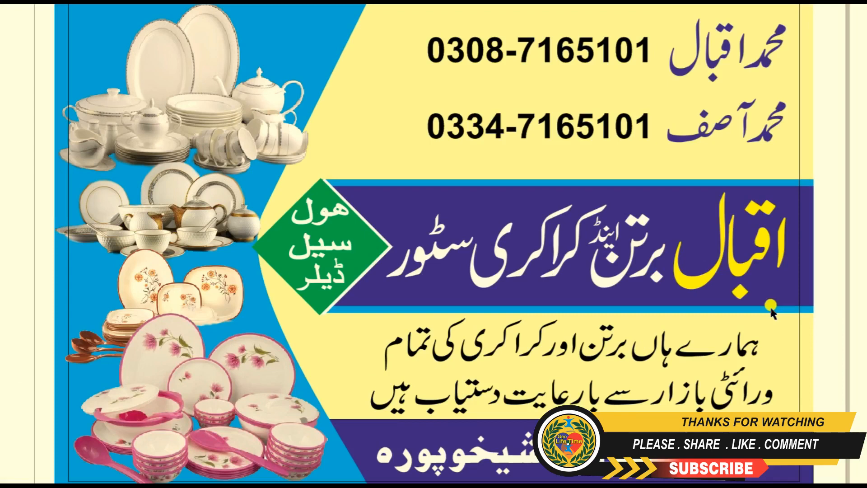
Exit the preview and add a 24 pt Arial 'Thanks You' text line above the card.
key(Escape)
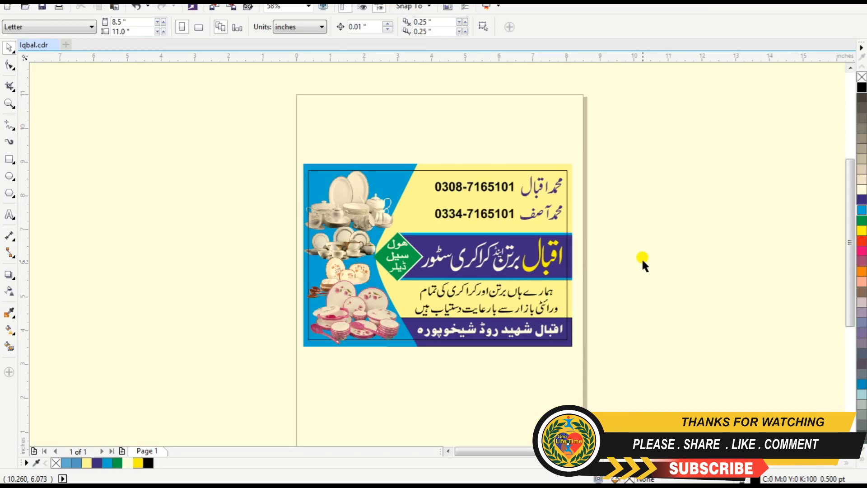
click(7, 215)
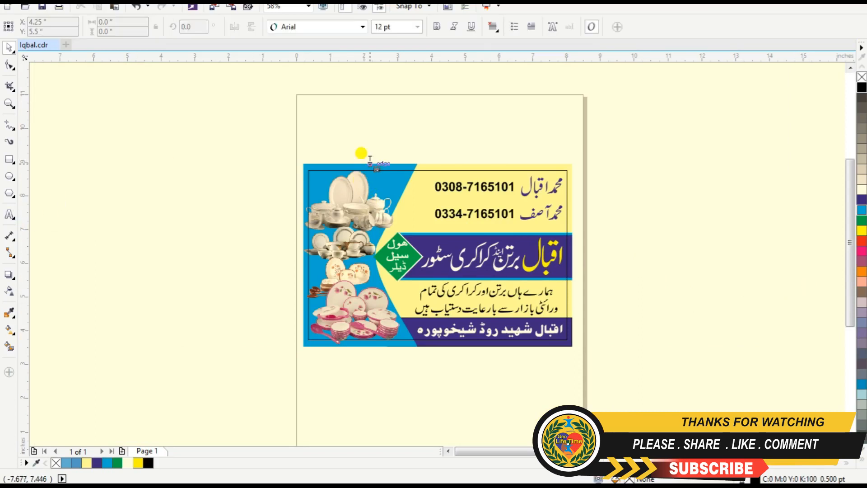
click(355, 134)
text(Thanks You)
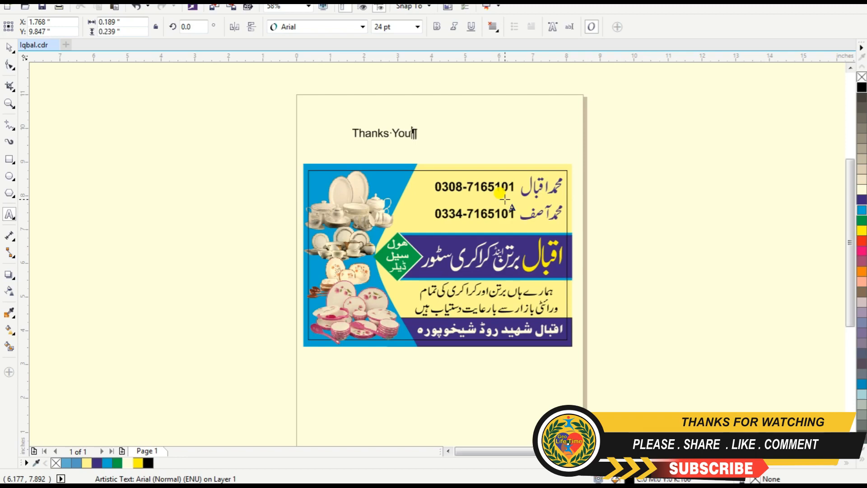
click(9, 47)
click(139, 146)
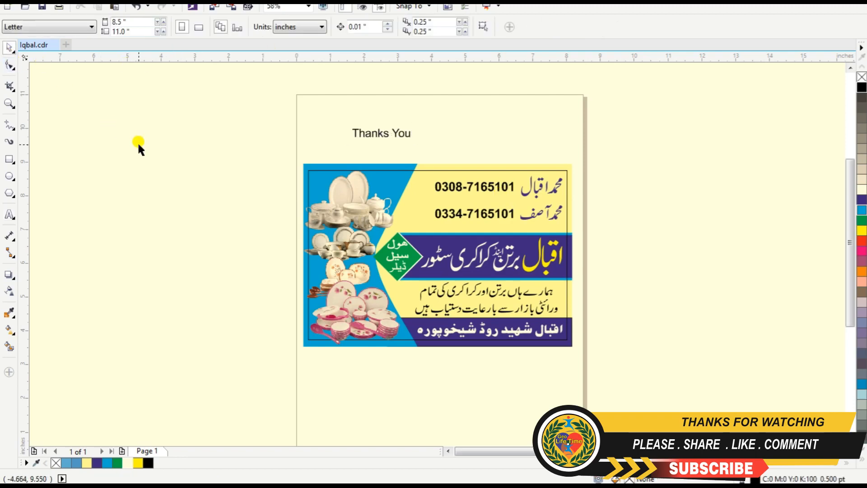